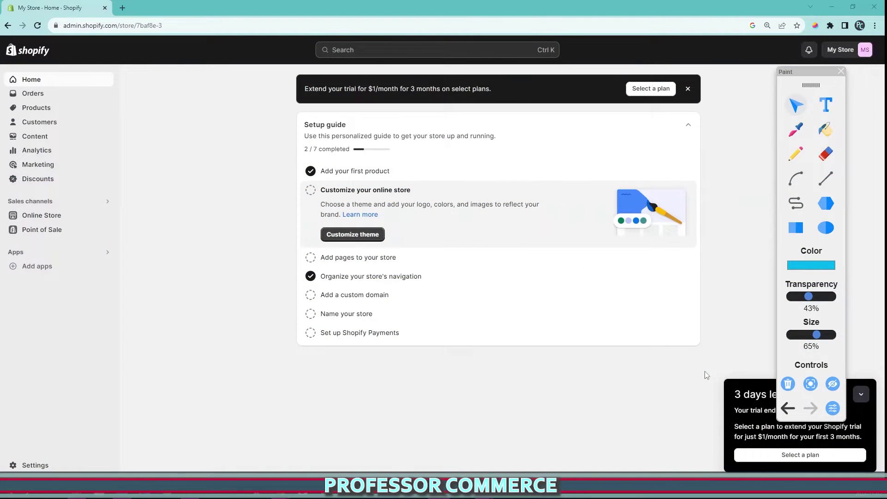
Circle the setup guide with an on-screen annotation, then clear the drawing.
left_click(801, 156)
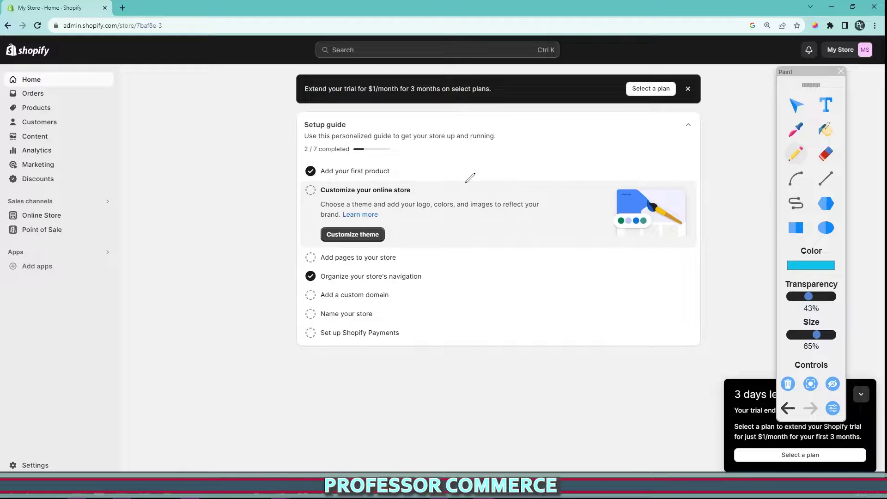
mouse_move(709, 142)
left_mouse_down()
mouse_move(203, 307)
mouse_move(569, 123)
left_mouse_up()
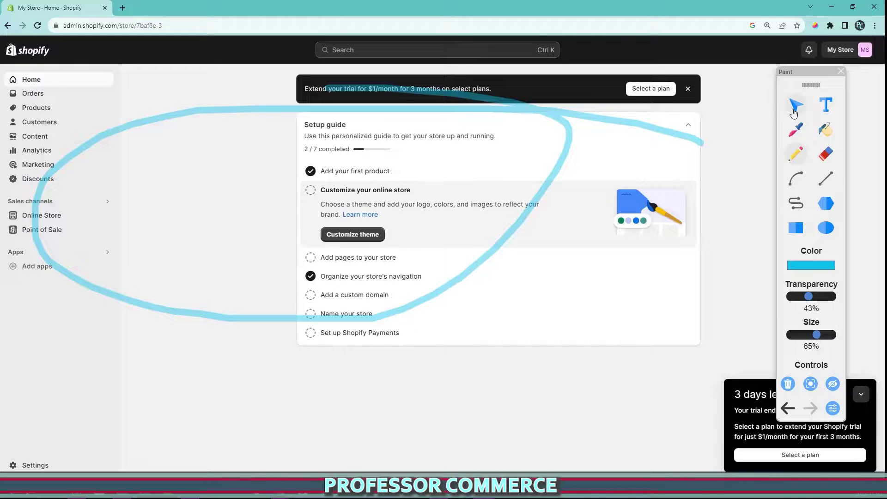
left_click(789, 383)
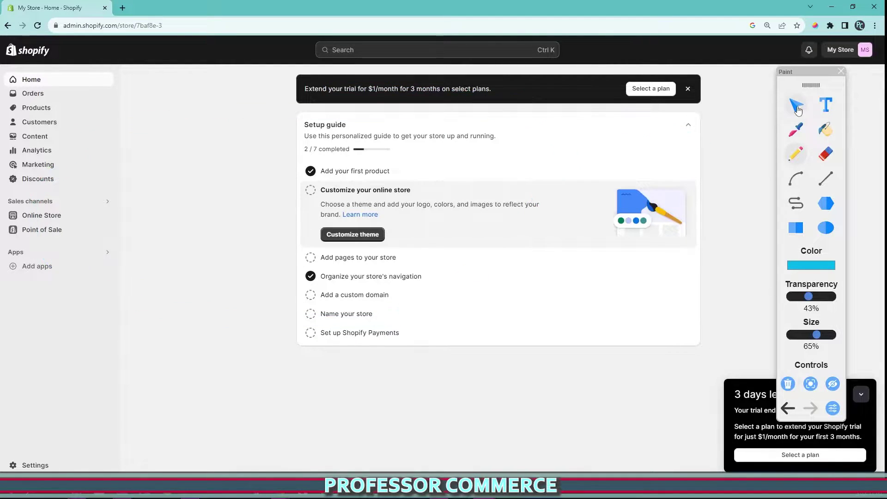
left_click(796, 106)
Search the Shopify App Store for 'buy' and circle the Buy Button channel result.
left_click(404, 50)
type("buy button")
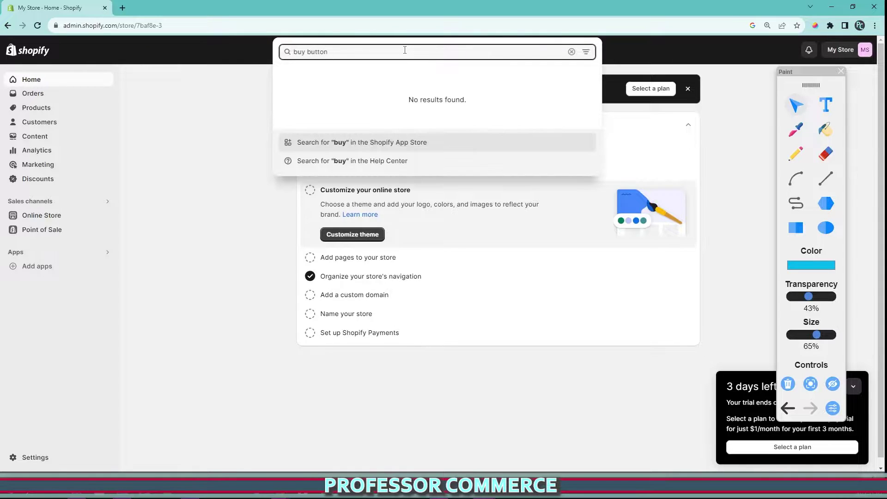
left_click(390, 145)
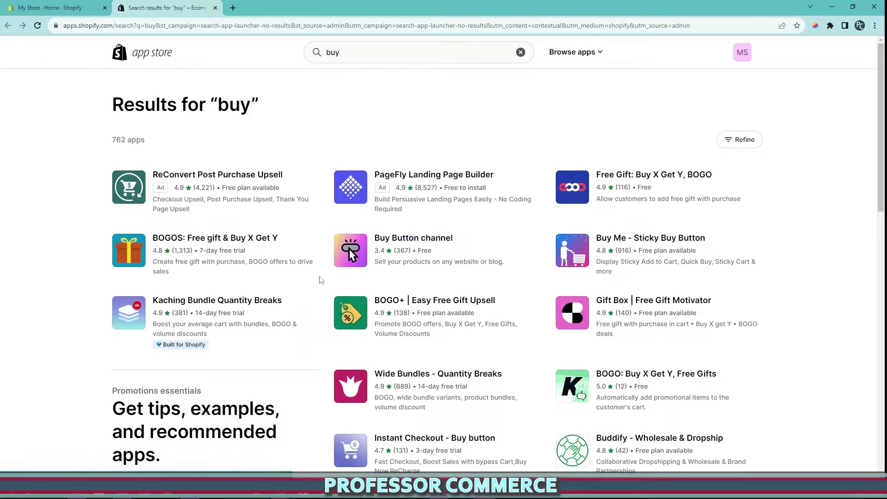
left_click(814, 24)
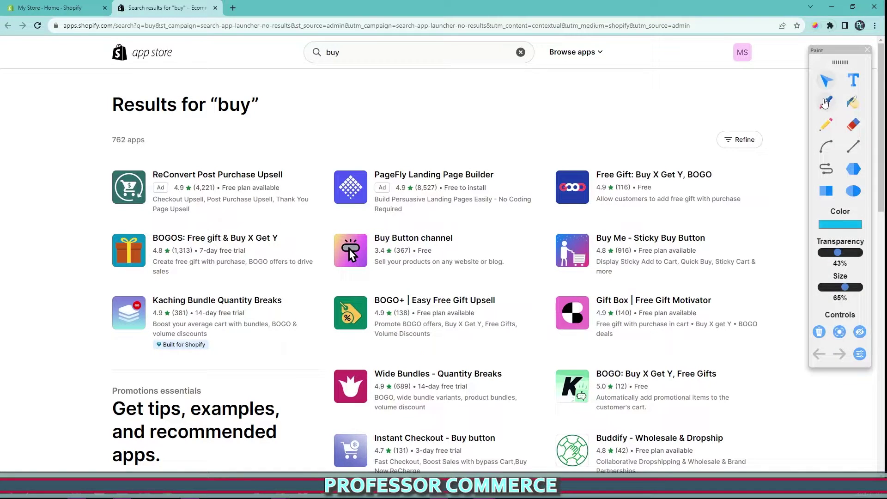
left_click(827, 124)
mouse_move(497, 227)
left_mouse_down()
mouse_move(507, 228)
mouse_move(312, 264)
mouse_move(508, 259)
mouse_move(408, 218)
left_mouse_up()
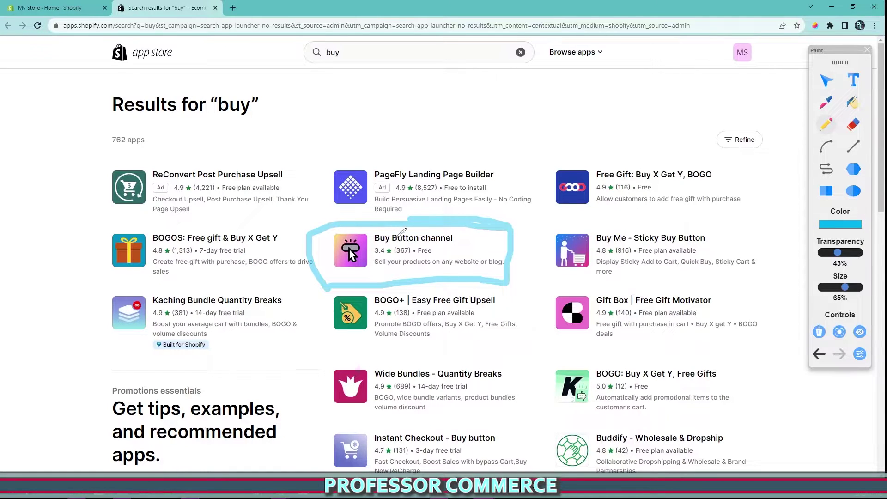
left_click(825, 78)
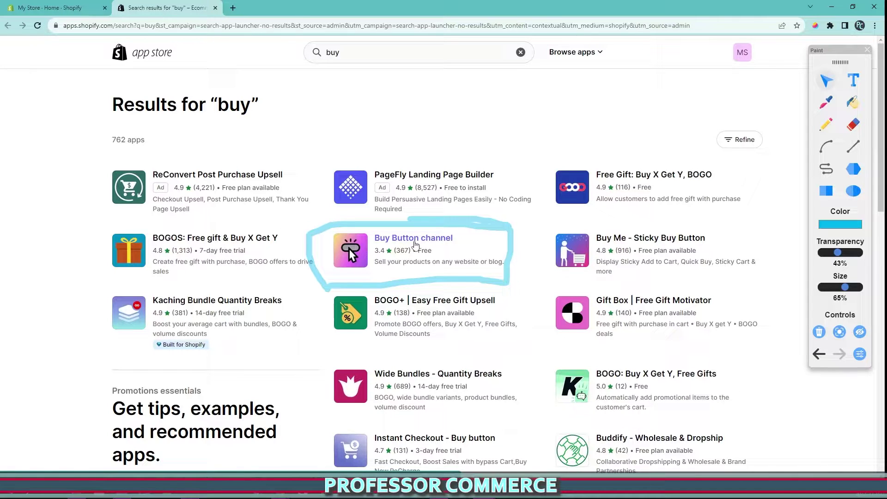
left_click(416, 244)
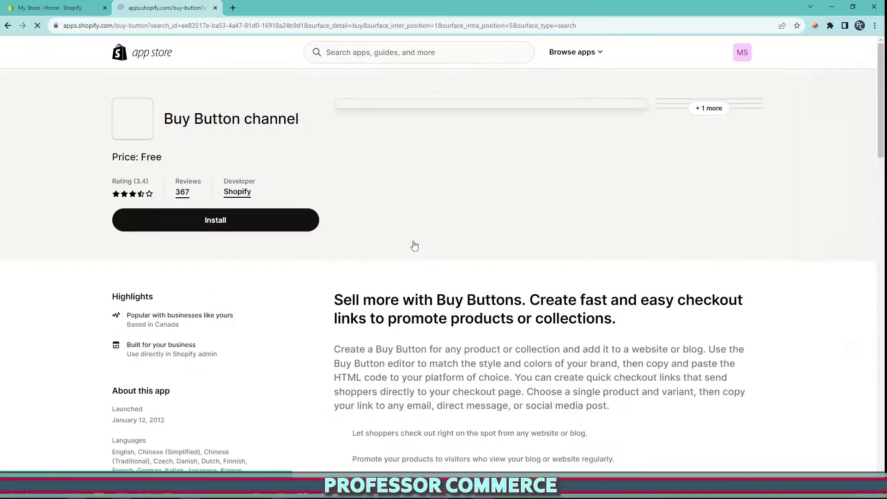
left_click(816, 26)
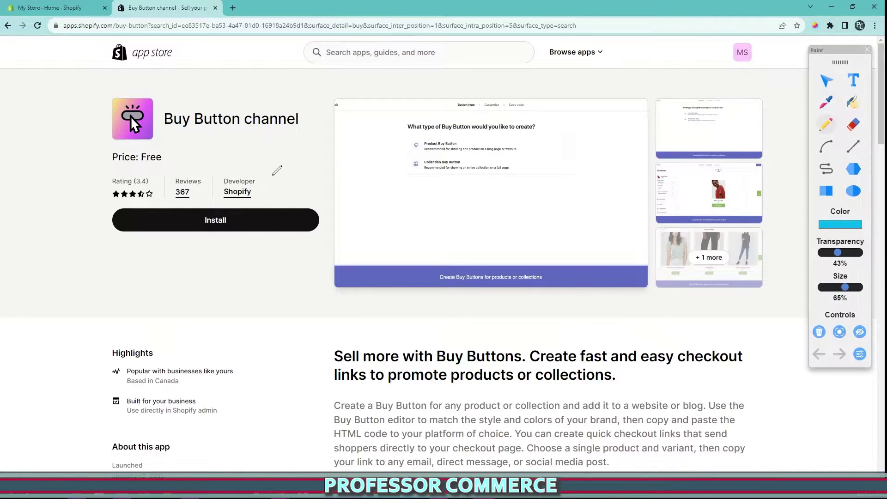
mouse_move(277, 159)
left_mouse_down()
mouse_move(277, 224)
mouse_move(264, 143)
left_mouse_up()
scroll(369, 231, "down", 14)
scroll(376, 224, "up", 9)
scroll(254, 249, "down", 8)
scroll(256, 254, "up", 13)
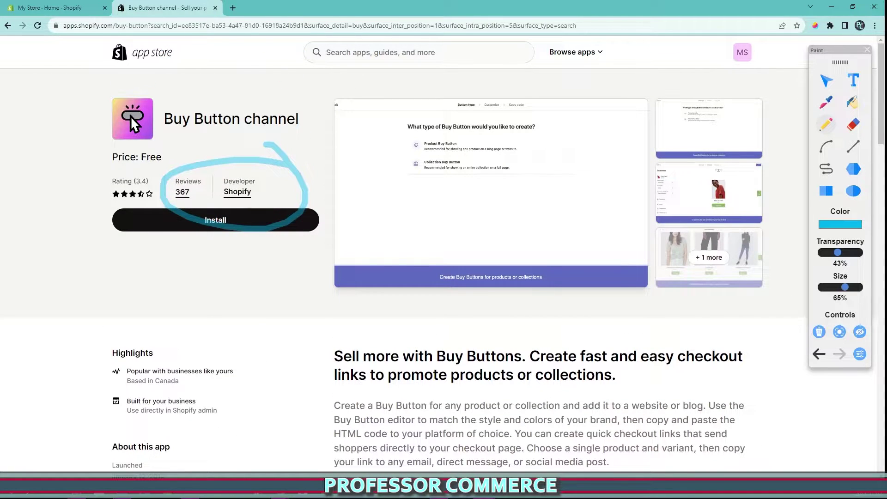
mouse_move(171, 141)
left_mouse_down()
mouse_move(51, 149)
mouse_move(162, 135)
left_mouse_up()
mouse_move(259, 205)
left_mouse_down()
mouse_move(282, 187)
mouse_move(194, 218)
mouse_move(241, 194)
left_mouse_up()
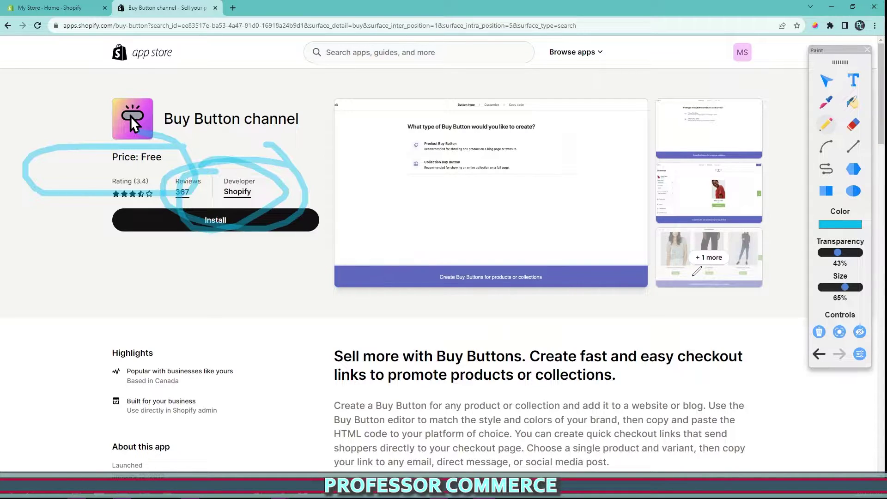
left_click(819, 332)
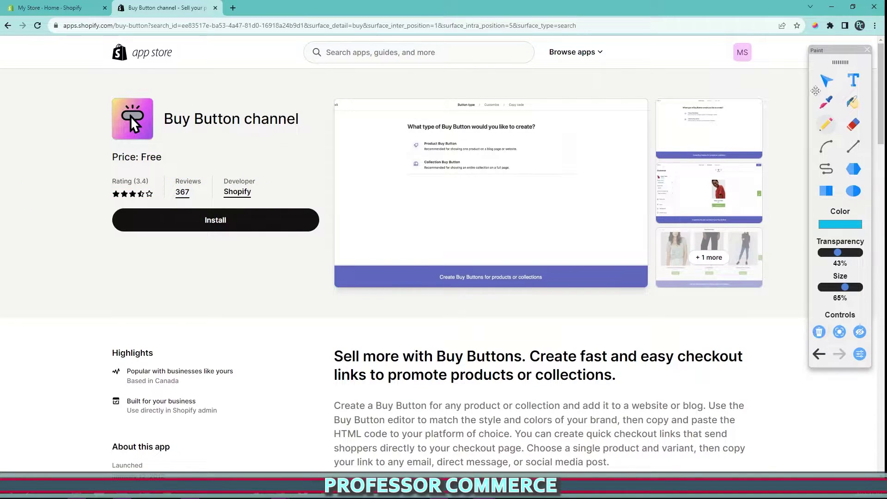
left_click_drag(820, 88, 821, 88)
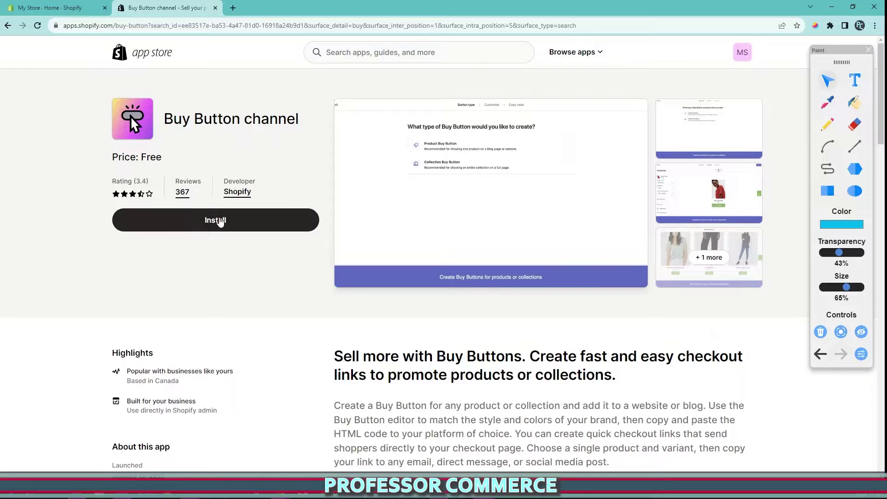
Install the Buy Button channel and highlight its new sales channel entry and create prompt.
left_click(221, 222)
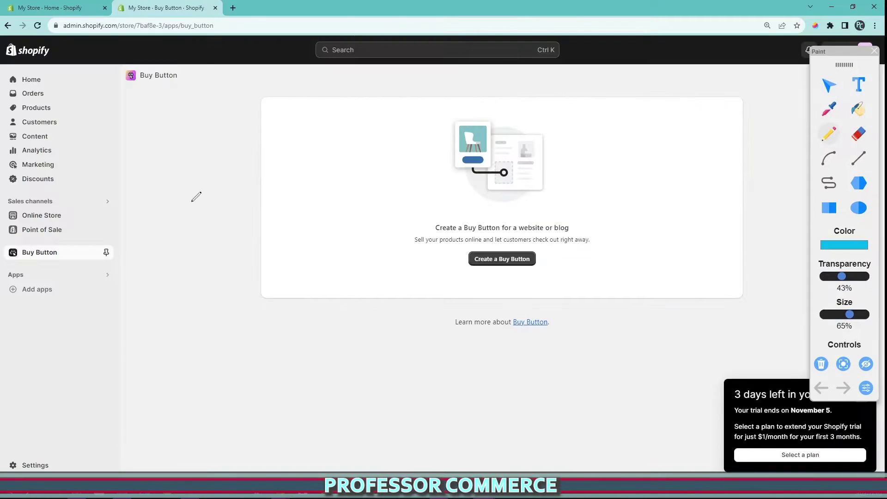
mouse_move(147, 234)
left_mouse_down()
mouse_move(65, 228)
mouse_move(7, 250)
mouse_move(173, 283)
mouse_move(93, 229)
left_mouse_up()
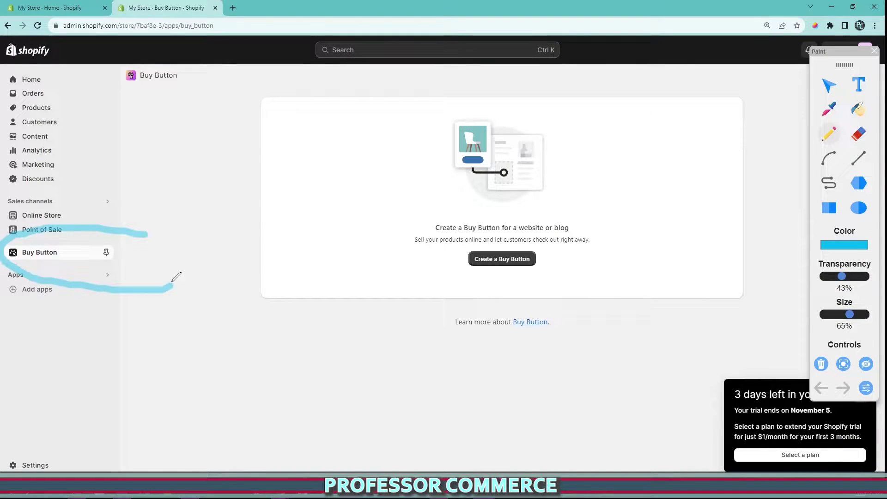
mouse_move(114, 87)
left_mouse_down()
mouse_move(197, 90)
mouse_move(112, 57)
mouse_move(113, 87)
left_mouse_up()
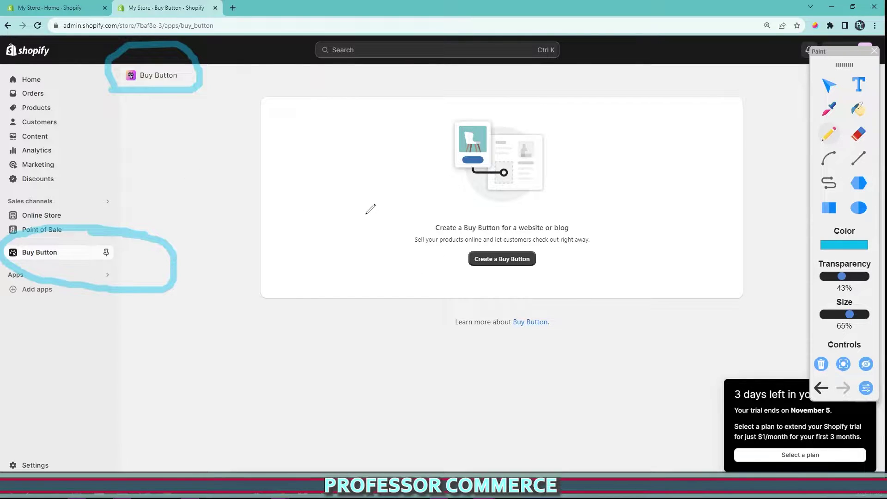
mouse_move(370, 211)
left_mouse_down()
mouse_move(564, 305)
mouse_move(388, 205)
left_mouse_up()
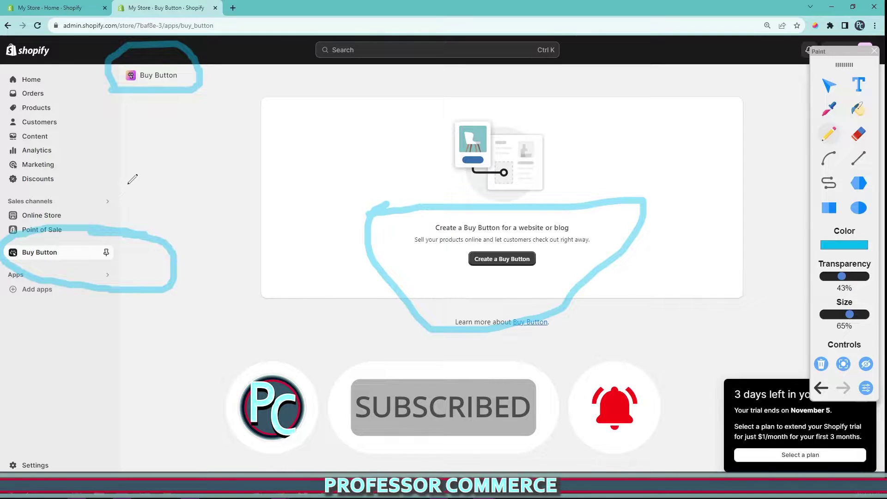
left_click(818, 367)
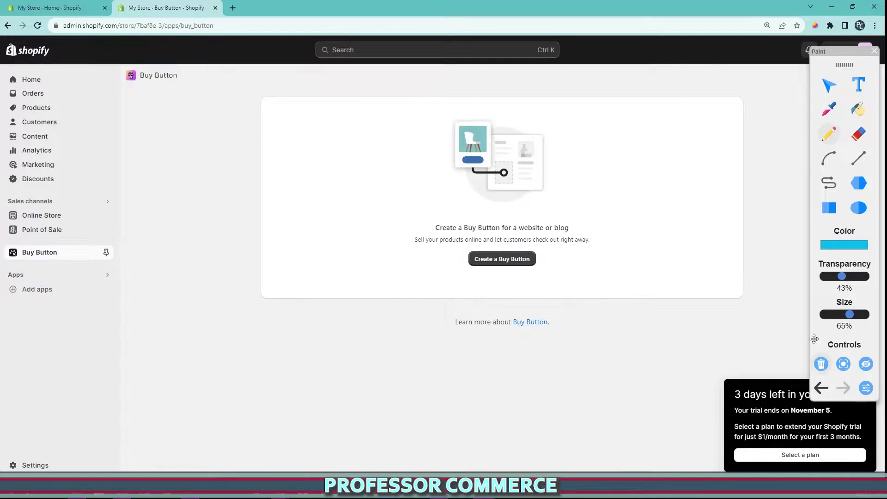
left_click(830, 86)
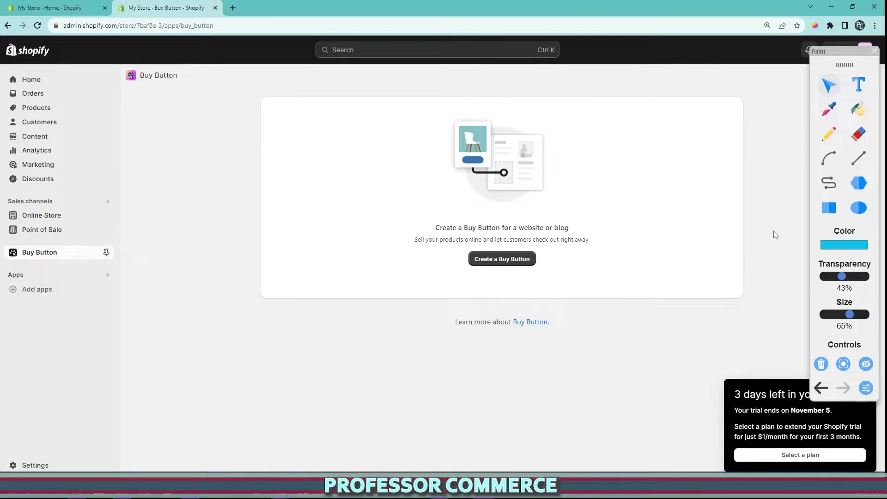
Start a new Buy Button and mark up the Product and Collection Buy Button options.
left_click(510, 268)
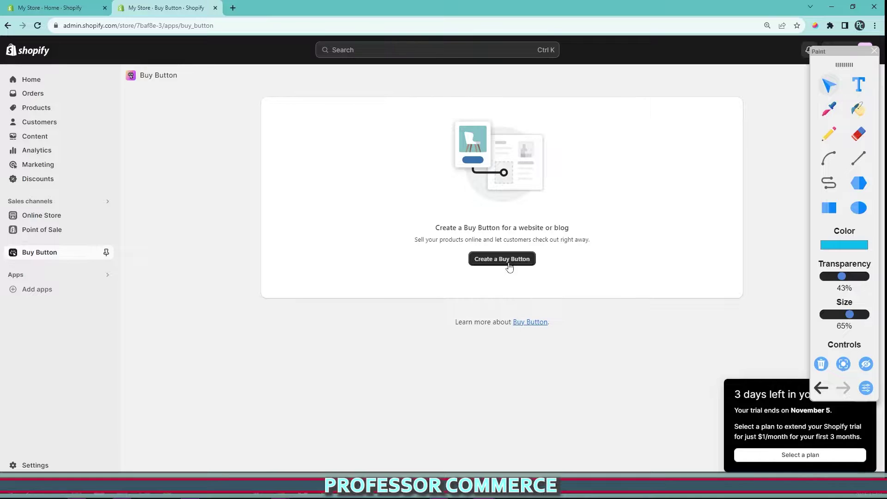
left_click(829, 133)
mouse_move(183, 124)
left_mouse_down()
mouse_move(589, 132)
mouse_move(694, 242)
mouse_move(213, 242)
mouse_move(193, 127)
left_mouse_up()
left_click_drag(208, 170, 557, 141)
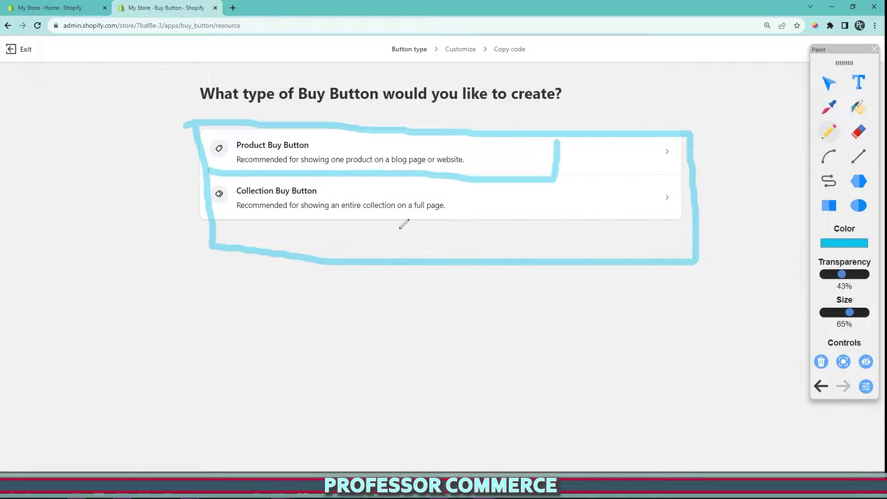
mouse_move(216, 238)
left_mouse_down()
mouse_move(539, 242)
mouse_move(535, 196)
left_mouse_up()
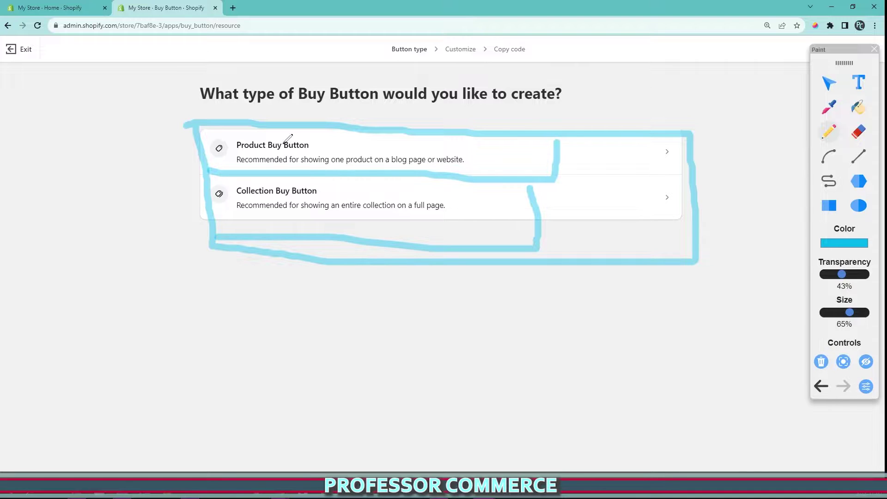
mouse_move(319, 125)
left_mouse_down()
mouse_move(282, 111)
mouse_move(378, 140)
mouse_move(352, 179)
mouse_move(163, 187)
mouse_move(247, 163)
left_mouse_up()
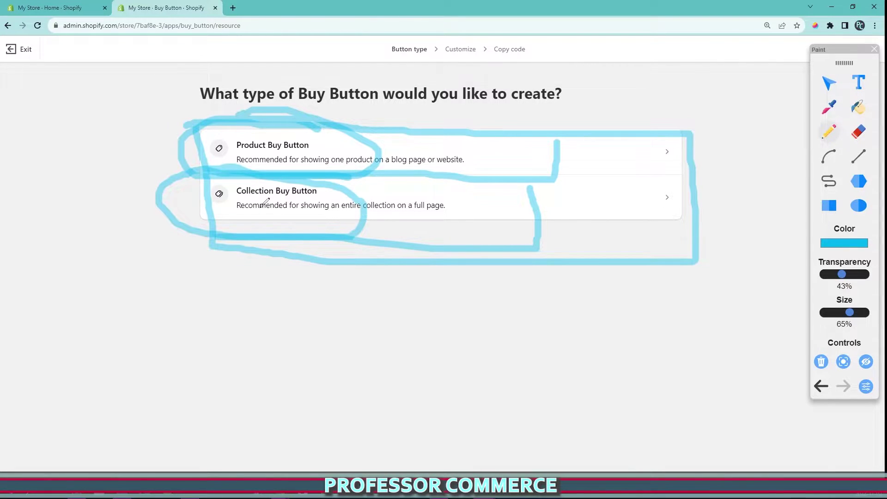
mouse_move(184, 307)
left_mouse_down()
mouse_move(111, 380)
mouse_move(160, 286)
left_mouse_up()
mouse_move(195, 332)
left_mouse_down()
mouse_move(197, 365)
mouse_move(204, 350)
mouse_move(245, 352)
mouse_move(263, 369)
mouse_move(252, 413)
left_mouse_up()
mouse_move(206, 202)
left_mouse_down()
mouse_move(199, 171)
mouse_move(328, 199)
left_mouse_up()
mouse_move(205, 162)
left_mouse_down()
mouse_move(172, 154)
mouse_move(224, 159)
left_mouse_up()
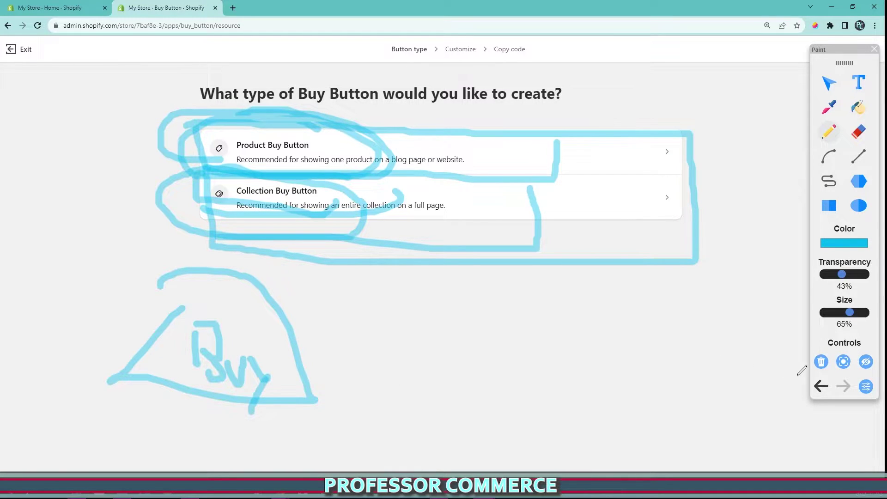
left_click(821, 361)
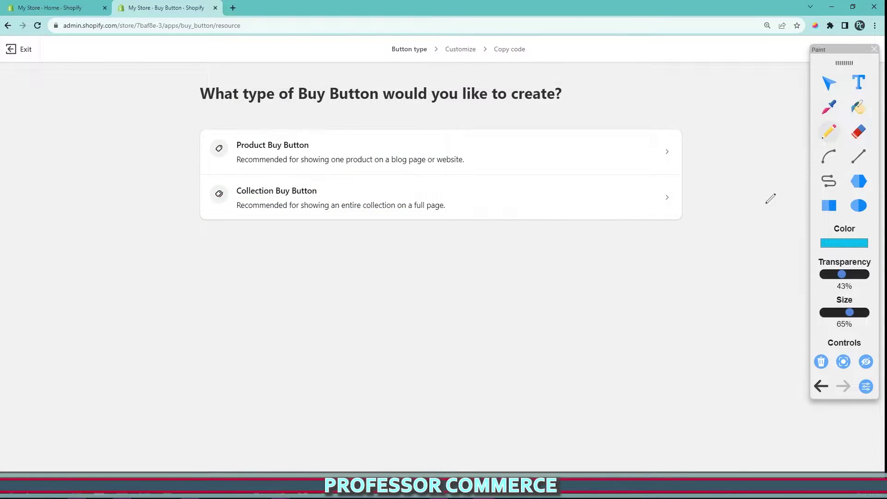
Choose a Product Buy Button with the Example T-Shirt as its product.
left_click(829, 83)
left_click(375, 149)
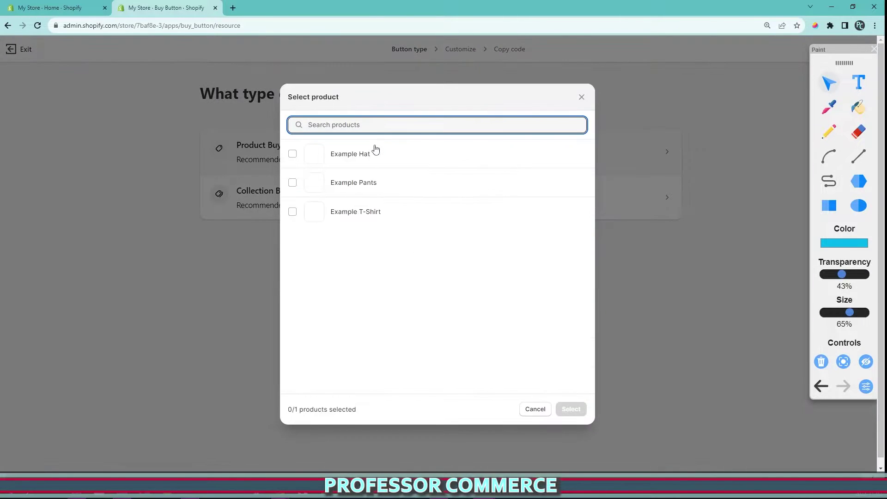
left_click(365, 213)
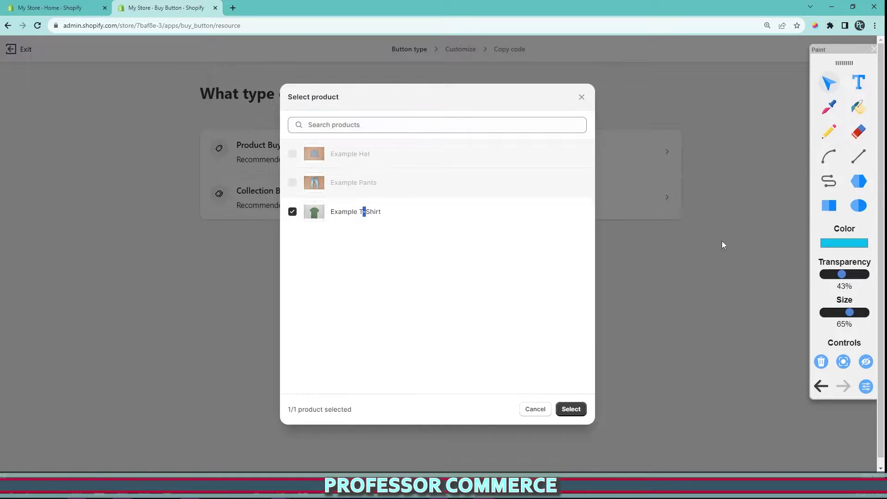
left_click(422, 274)
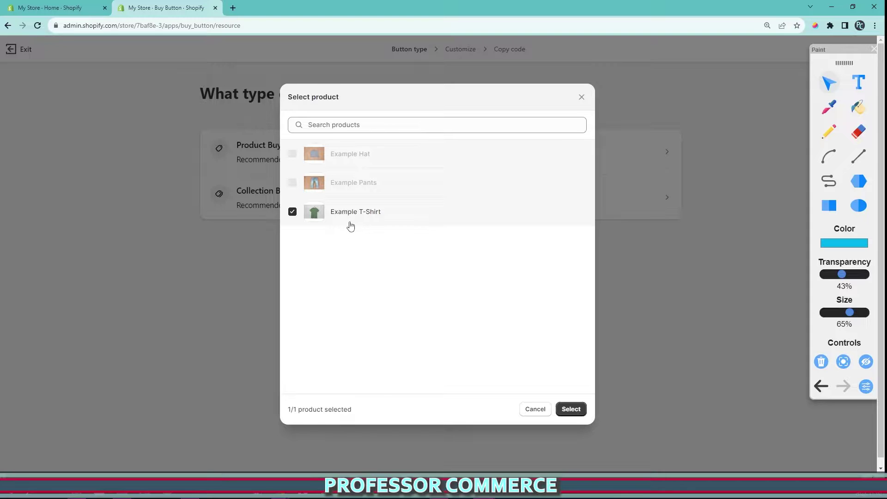
left_click(572, 410)
Preview the Buy Button in mobile, desktop and full-width layouts.
key("p")
mouse_move(434, 104)
left_mouse_down()
mouse_move(498, 114)
mouse_move(606, 182)
mouse_move(562, 324)
mouse_move(432, 203)
mouse_move(442, 101)
left_mouse_up()
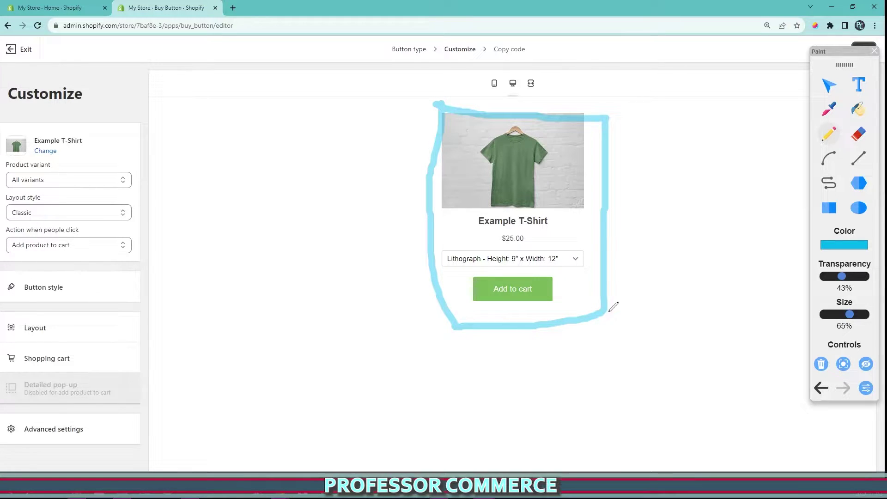
mouse_move(598, 101)
left_mouse_down()
mouse_move(476, 414)
mouse_move(472, 156)
left_mouse_up()
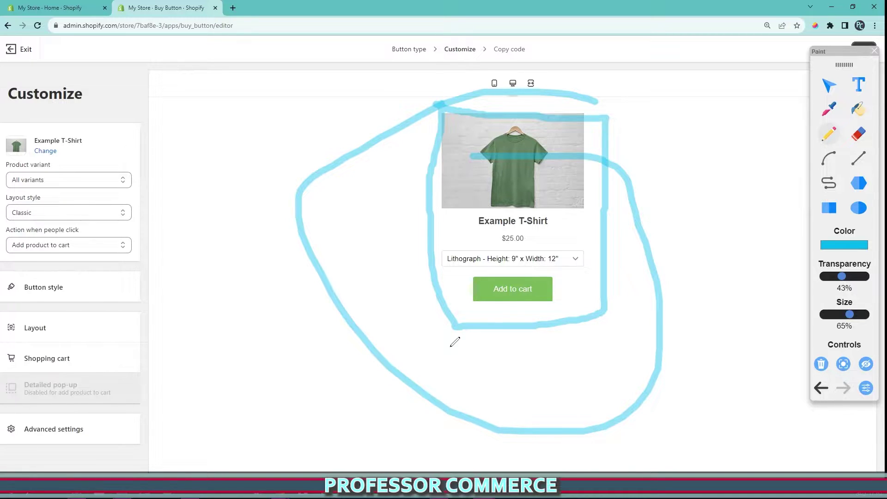
left_click(829, 85)
left_click(494, 86)
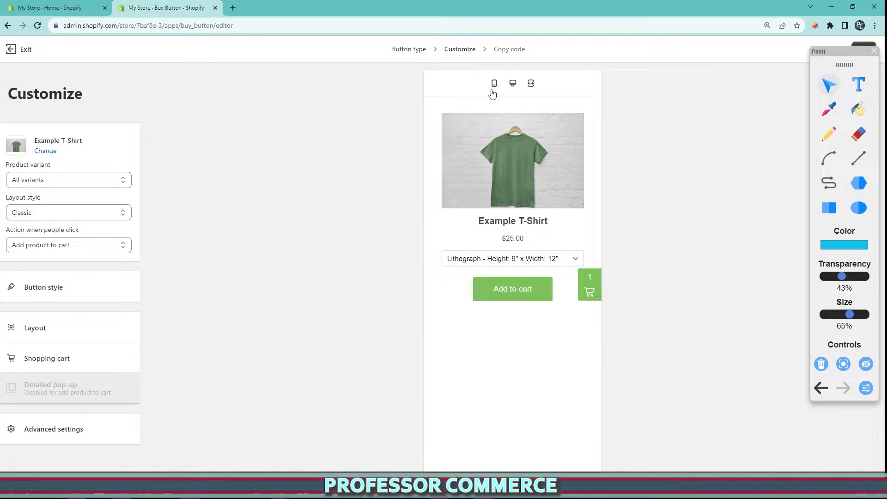
left_click(512, 91)
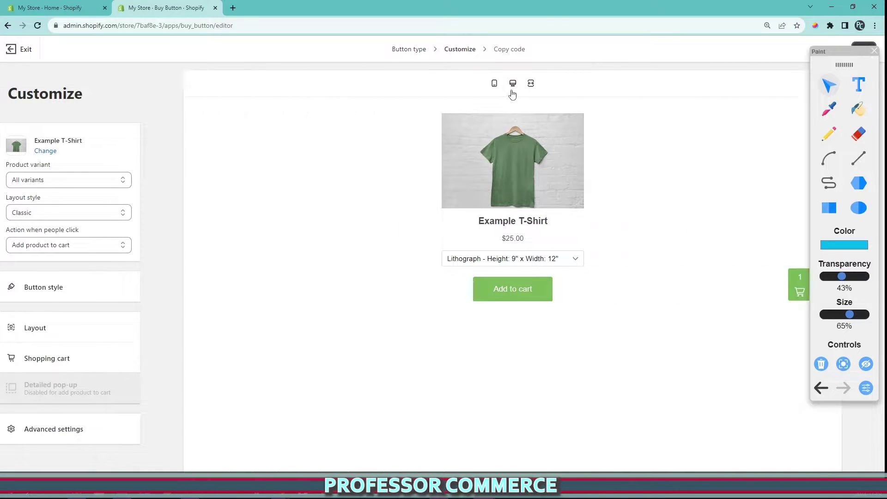
left_click(531, 83)
left_click(441, 85)
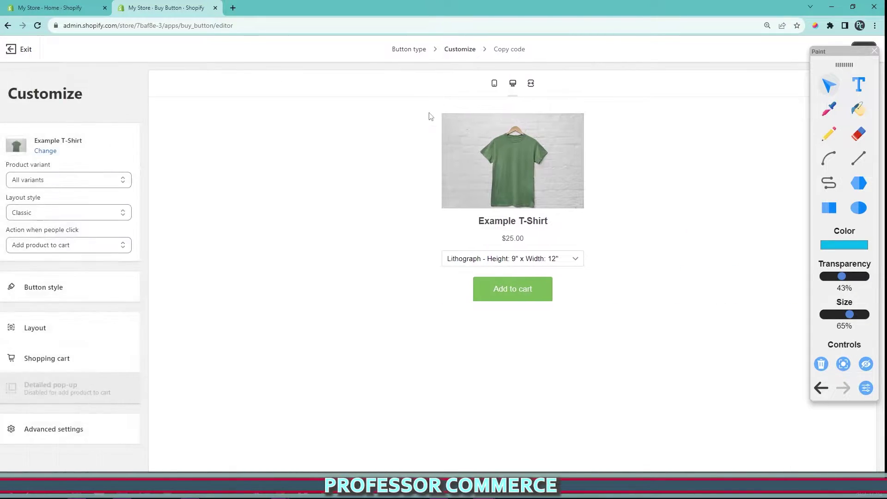
Set the product variant to Small and the layout style to Full view.
left_click(39, 180)
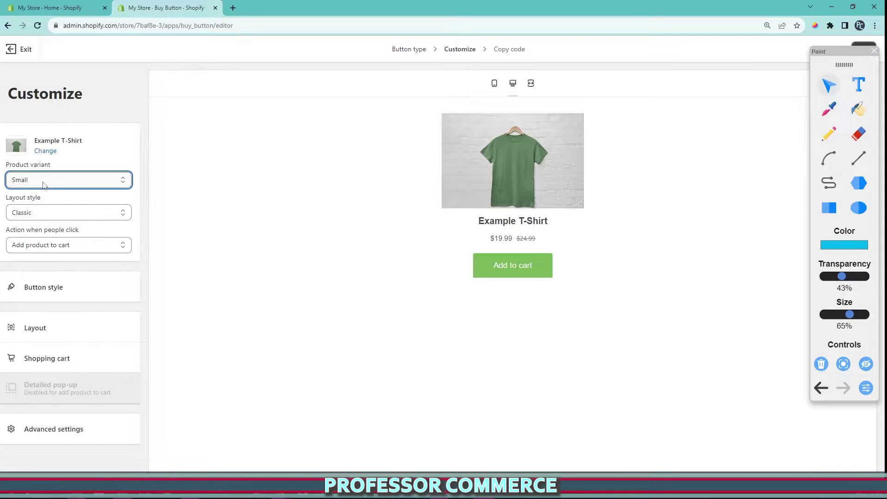
left_click(45, 184)
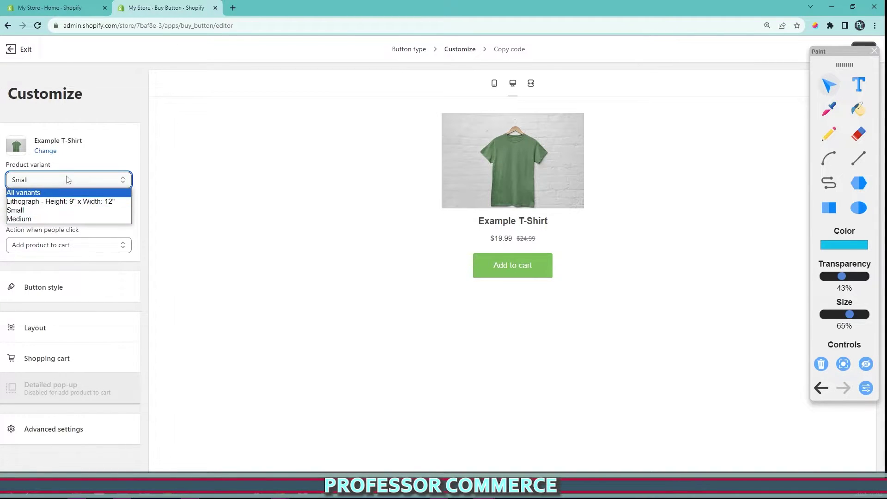
left_click(67, 180)
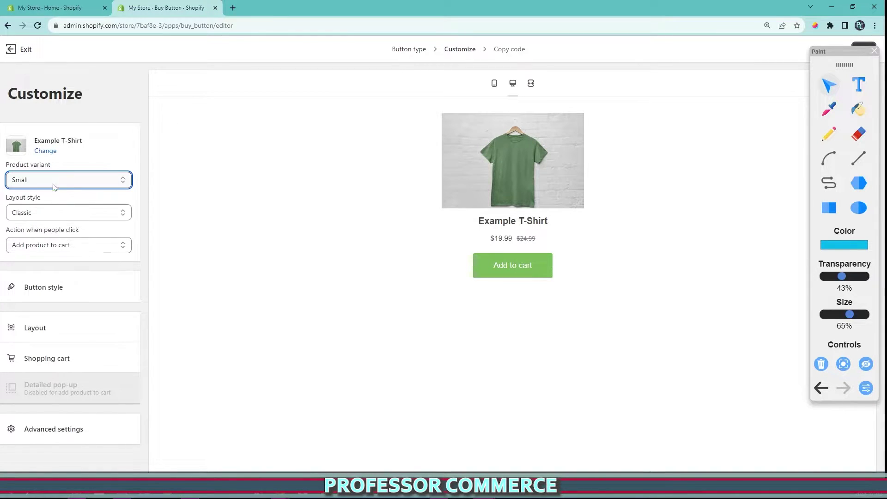
left_click(45, 218)
left_click(44, 229)
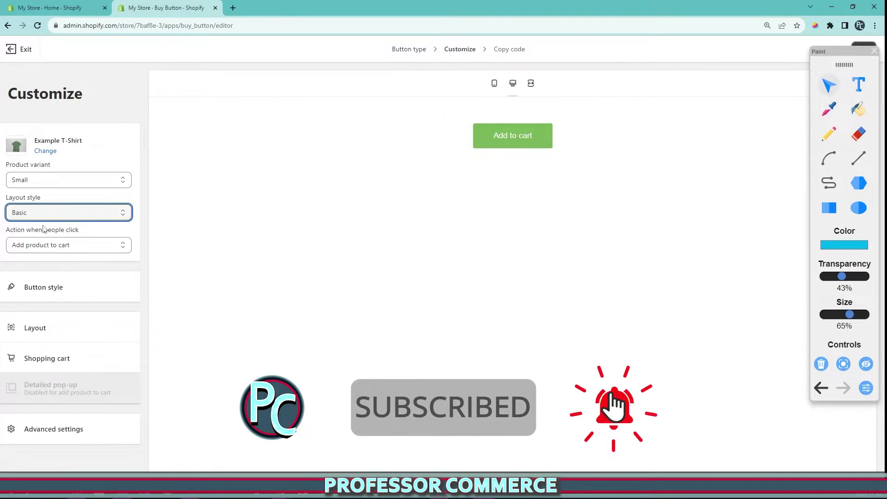
left_click(54, 212)
left_click(46, 234)
left_click(65, 213)
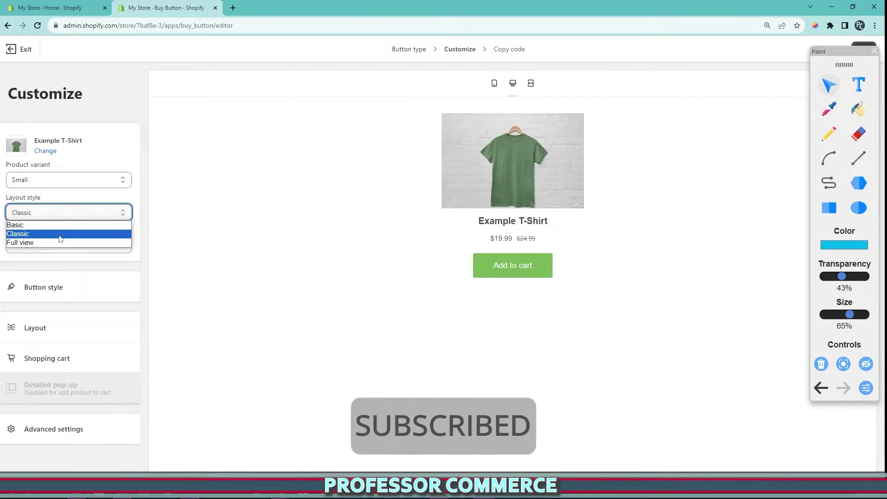
left_click(55, 243)
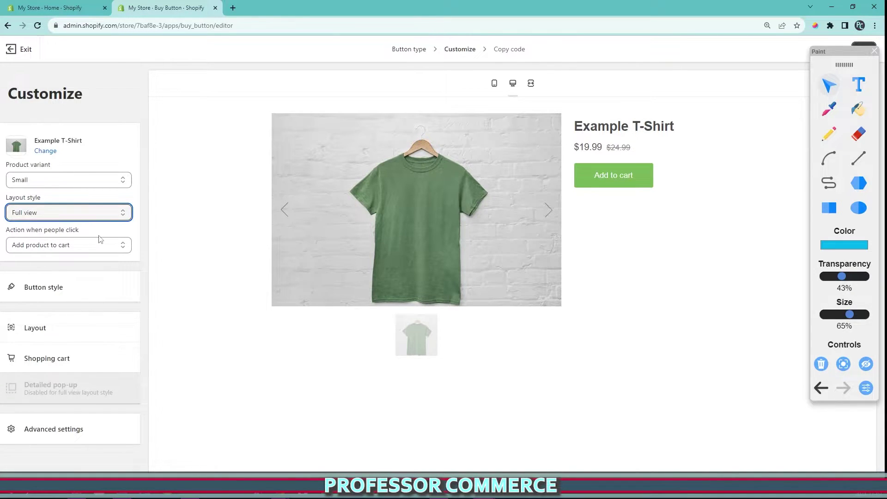
Set the click action to Direct to checkout.
left_click(549, 210)
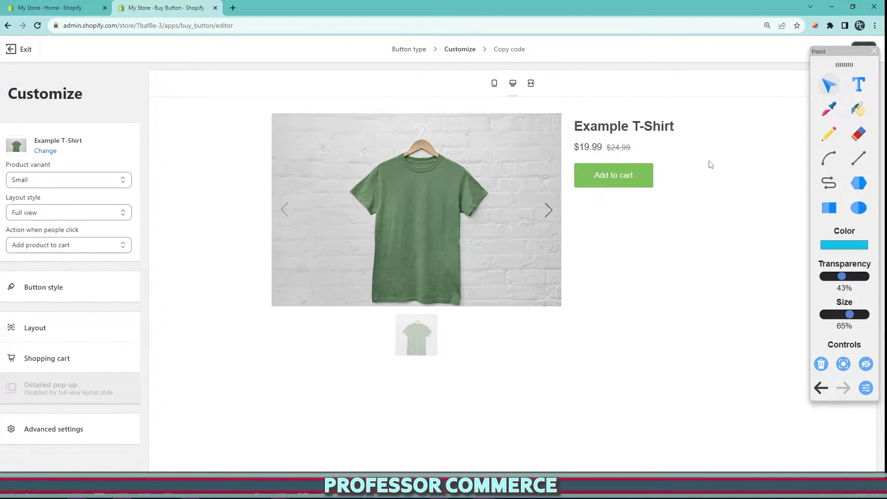
left_click(33, 248)
left_click(46, 265)
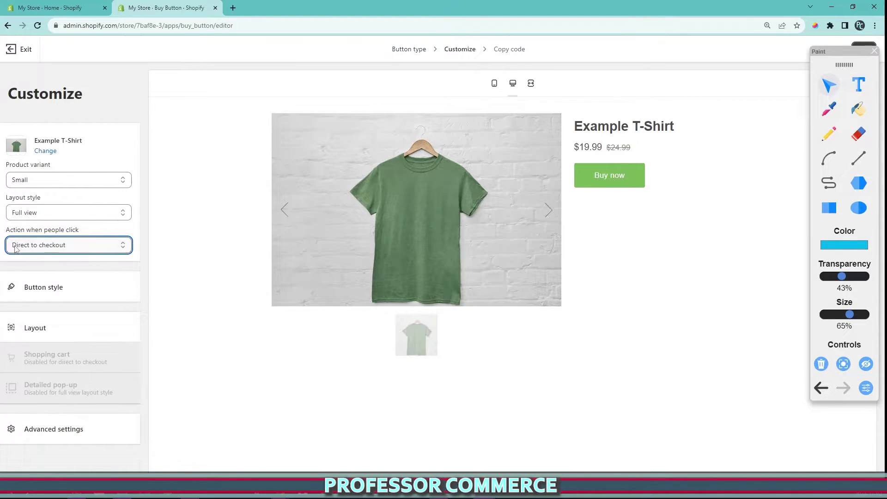
left_click(37, 288)
Give the button a red background, 22 px corners and 81 px width, keeping the text colour.
left_click(18, 249)
left_click(99, 284)
left_click_drag(34, 165, 63, 164)
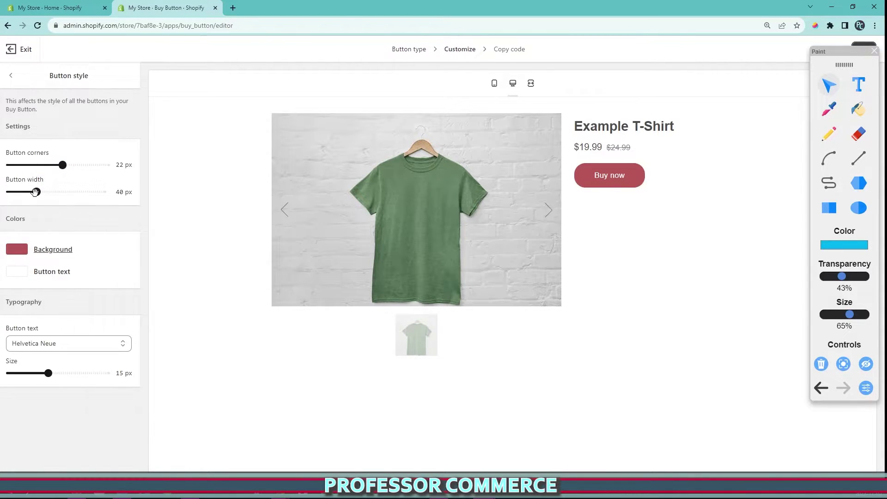
left_click_drag(36, 191, 64, 192)
left_click(17, 271)
left_click(98, 334)
left_click(43, 326)
key("Escape")
Set the button text to Lato Bold at 17 px and return to the main settings.
left_click(65, 345)
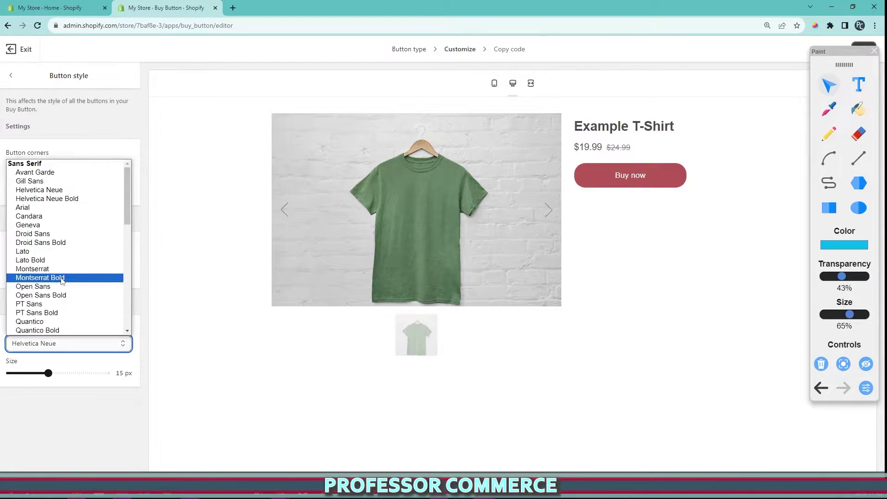
left_click(70, 263)
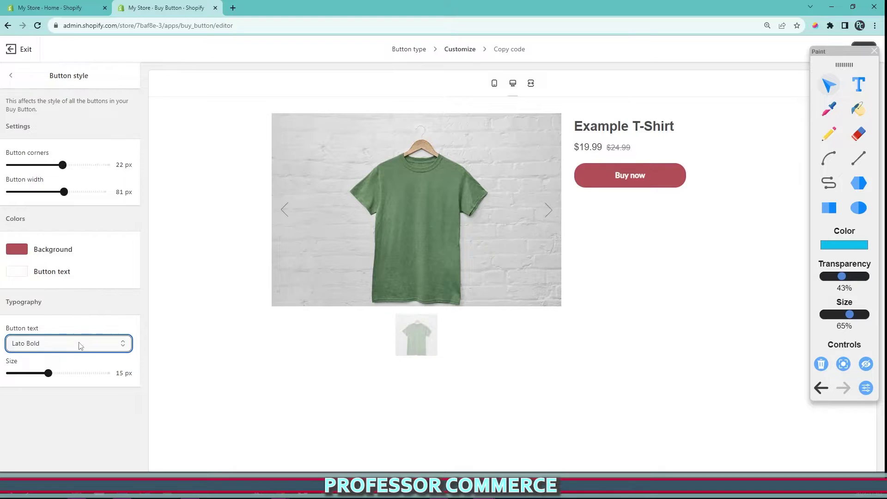
left_click_drag(77, 372, 86, 373)
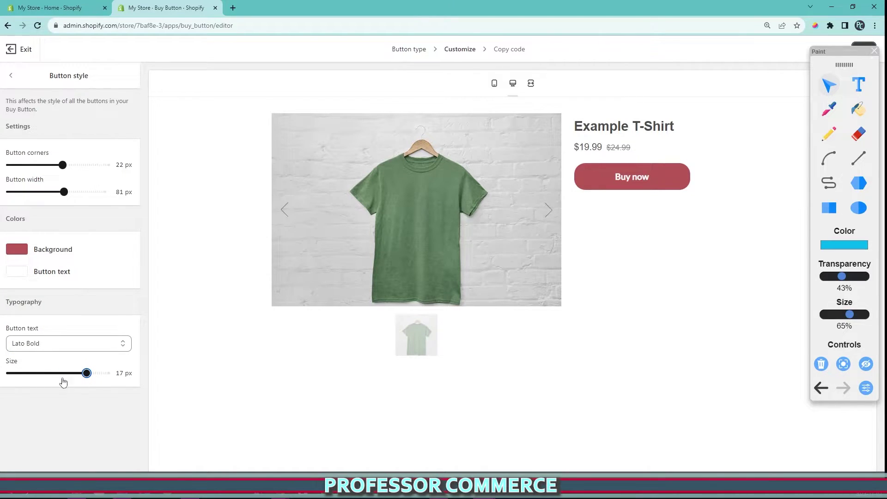
left_click(10, 75)
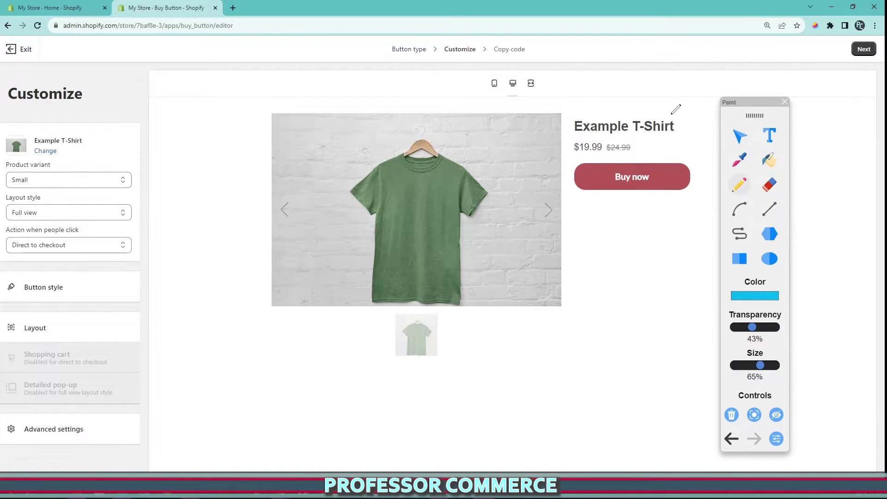
mouse_move(671, 112)
left_mouse_down()
mouse_move(231, 194)
mouse_move(837, 148)
mouse_move(448, 100)
left_mouse_up()
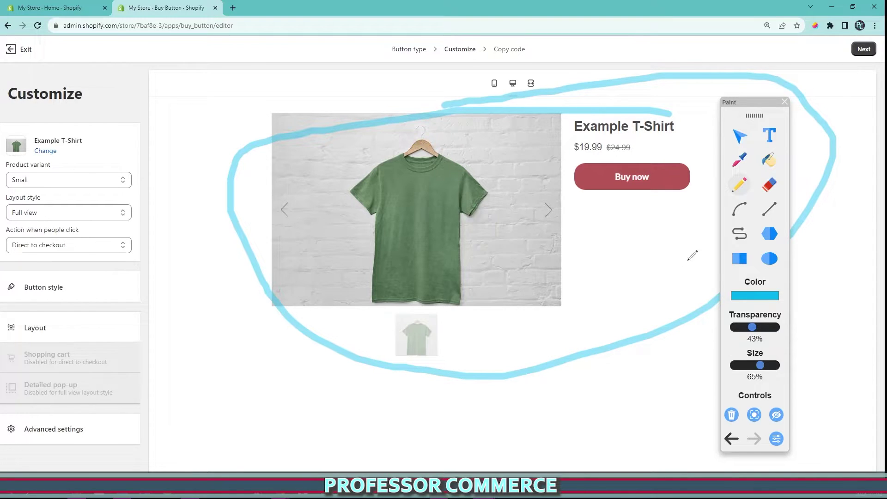
left_click(732, 415)
mouse_move(838, 142)
left_mouse_down()
mouse_move(860, 53)
mouse_move(881, 37)
mouse_move(875, 76)
left_mouse_up()
left_click(732, 415)
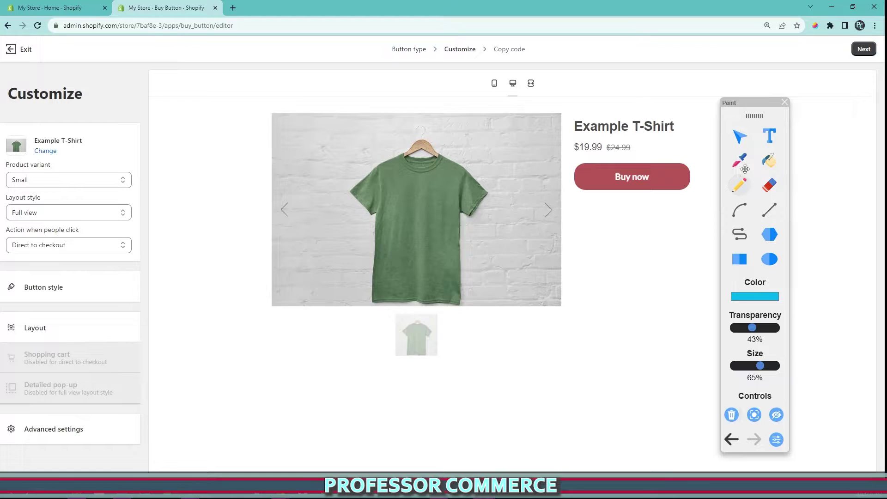
Advance to the Copy code step showing the Buy Button embed code.
left_click(740, 136)
left_click(863, 49)
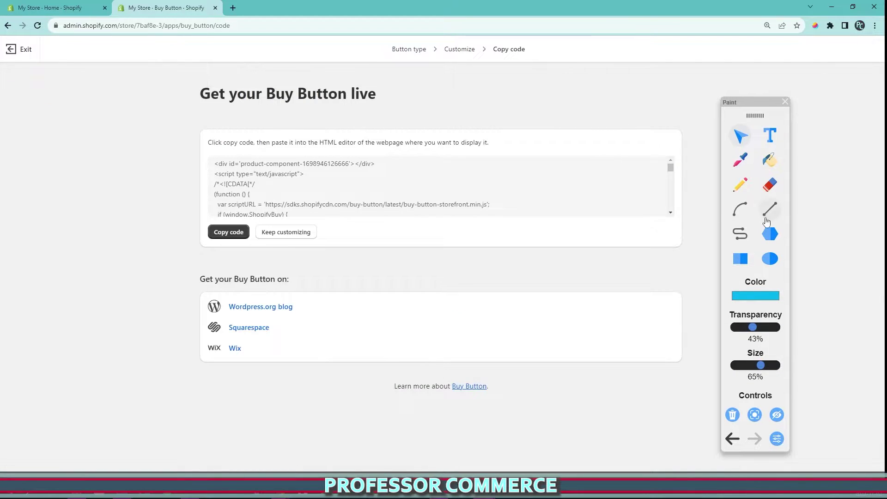
left_click(740, 184)
left_click_drag(383, 64, 538, 67)
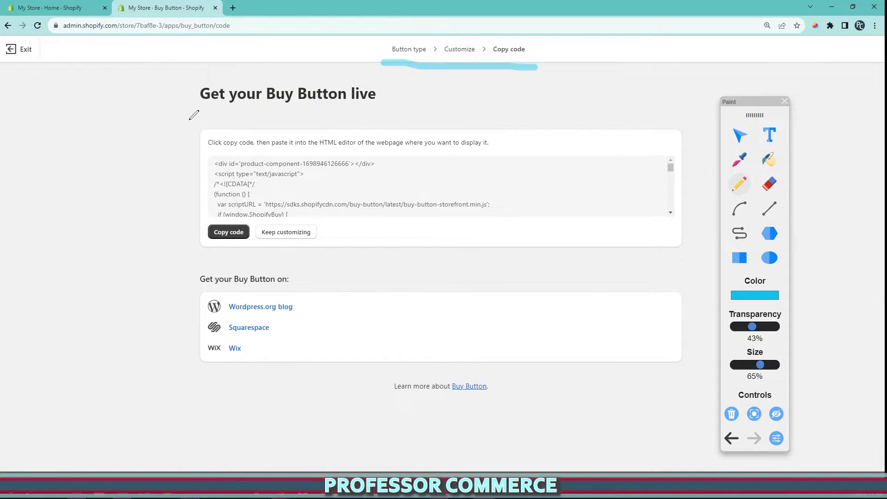
mouse_move(189, 119)
left_mouse_down()
mouse_move(190, 226)
mouse_move(328, 266)
mouse_move(695, 221)
mouse_move(297, 121)
mouse_move(197, 115)
mouse_move(236, 145)
mouse_move(340, 143)
mouse_move(365, 132)
mouse_move(321, 139)
mouse_move(383, 145)
left_mouse_up()
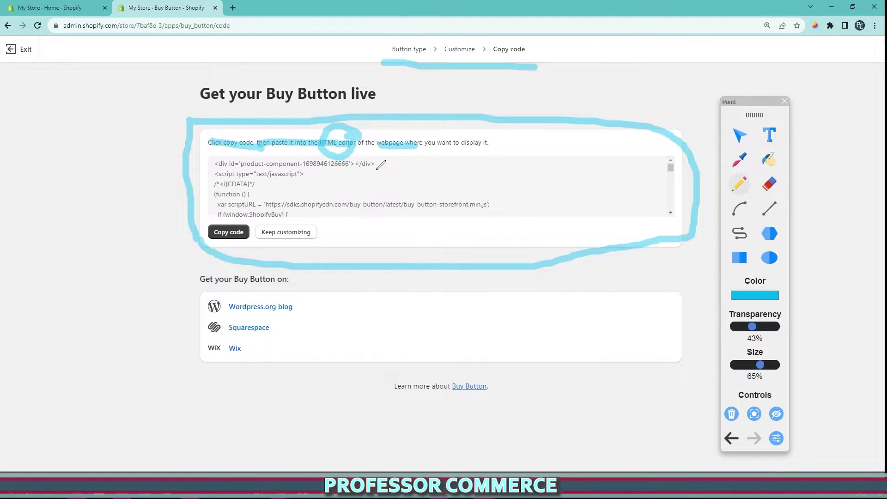
mouse_move(321, 288)
left_mouse_down()
mouse_move(195, 308)
mouse_move(233, 271)
mouse_move(185, 321)
mouse_move(262, 369)
mouse_move(44, 319)
mouse_move(13, 351)
left_mouse_up()
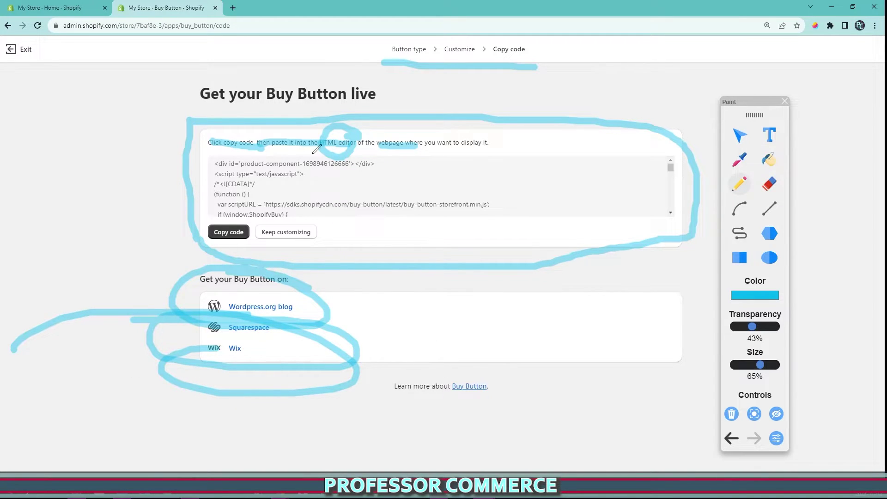
left_click(731, 414)
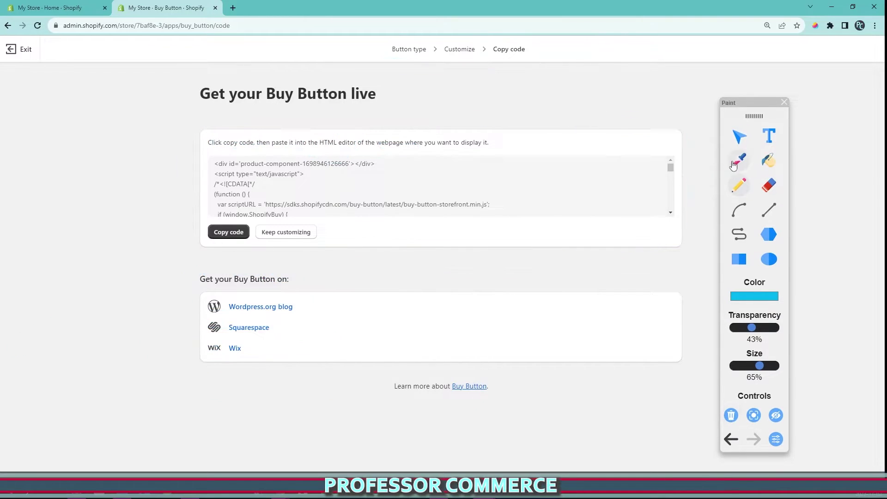
left_click(739, 136)
Copy the embed code and open the 'The Easiest Guide to Styling a Shirt, Jeans & Hat Combo' post.
left_click(233, 236)
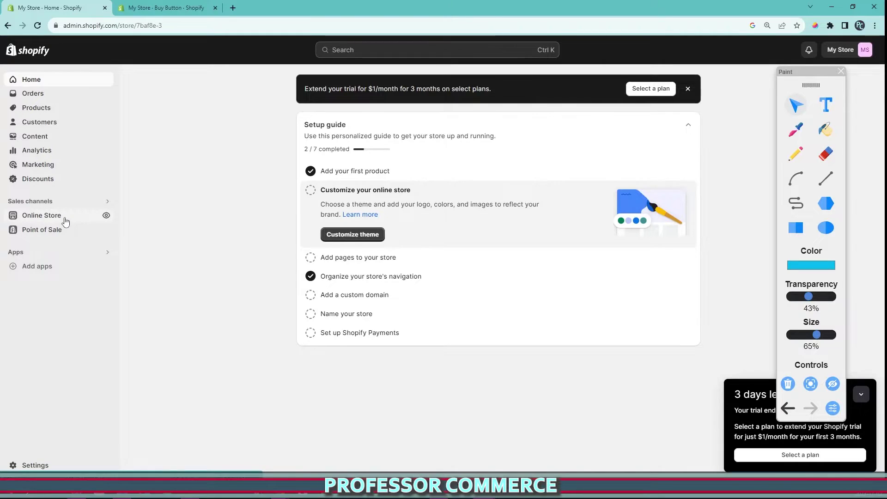
left_click(65, 220)
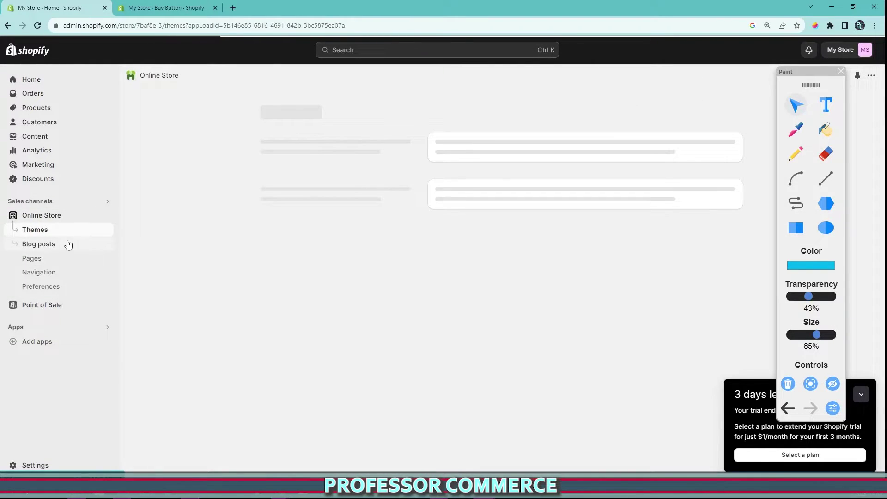
left_click(68, 244)
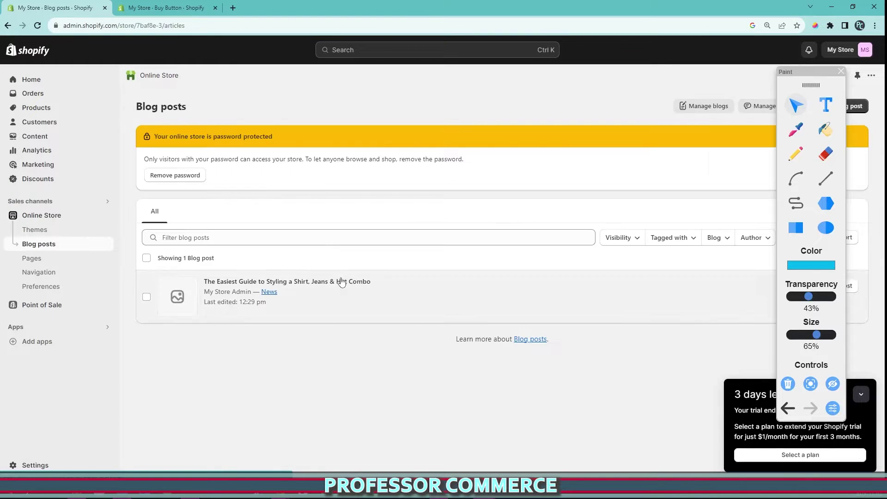
left_click(334, 285)
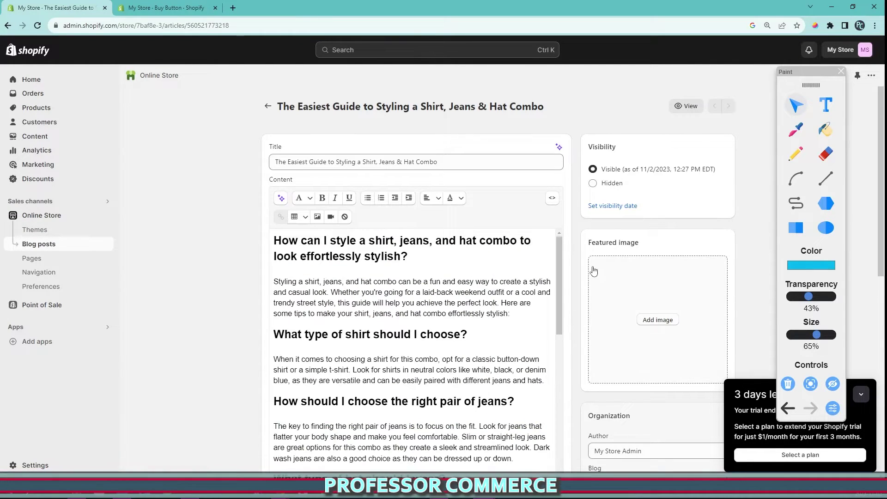
Draw annotations around parts of the blog post editor.
left_click(803, 162)
mouse_move(575, 178)
left_mouse_down()
mouse_move(539, 178)
mouse_move(532, 237)
mouse_move(597, 185)
left_mouse_up()
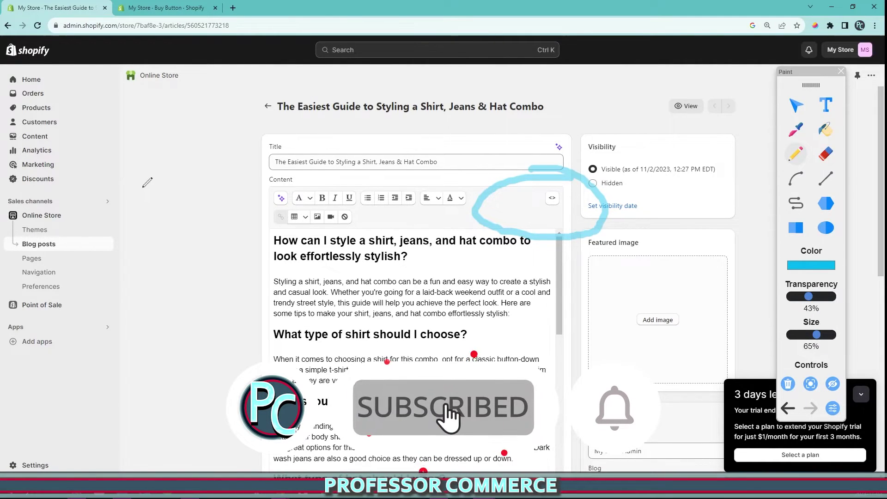
mouse_move(139, 194)
left_mouse_down()
mouse_move(509, 194)
mouse_move(548, 209)
mouse_move(577, 241)
mouse_move(763, 323)
mouse_move(771, 336)
left_mouse_up()
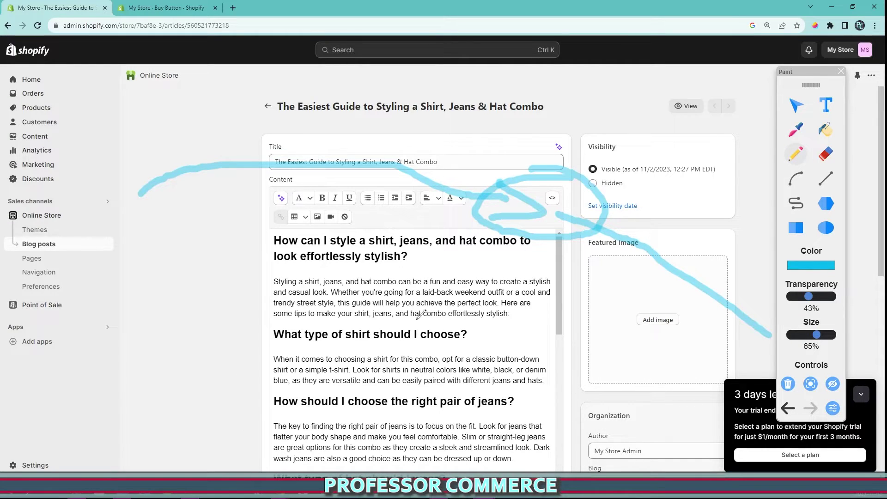
mouse_move(726, 133)
left_mouse_down()
mouse_move(633, 141)
mouse_move(547, 178)
mouse_move(570, 198)
mouse_move(546, 201)
left_mouse_up()
mouse_move(365, 143)
left_mouse_down()
mouse_move(586, 198)
mouse_move(500, 226)
left_mouse_up()
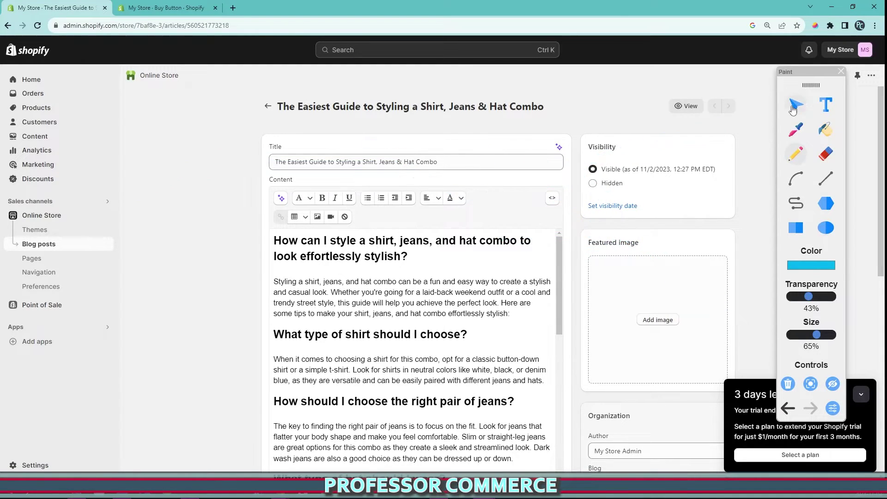
Clear the annotations and look through the post's article text in the editor.
left_click(796, 106)
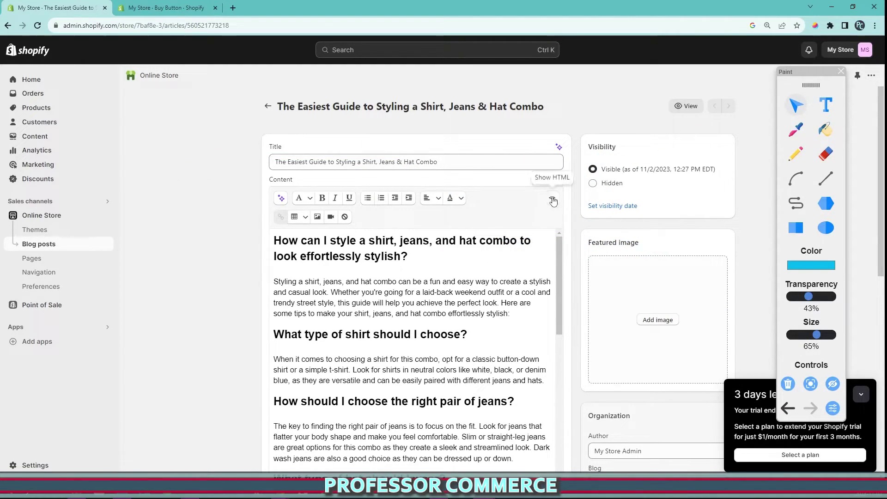
scroll(368, 307, "down", 3)
left_click_drag(382, 246, 392, 381)
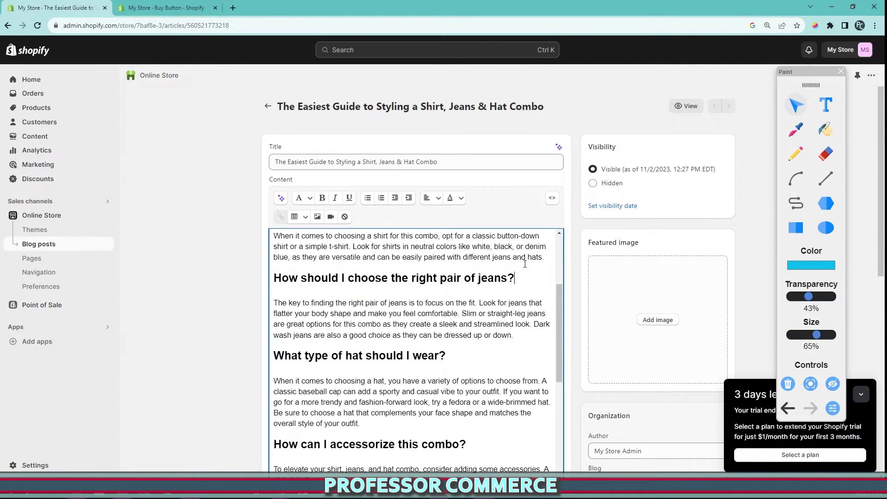
left_click(540, 283)
scroll(394, 284, "down", 3)
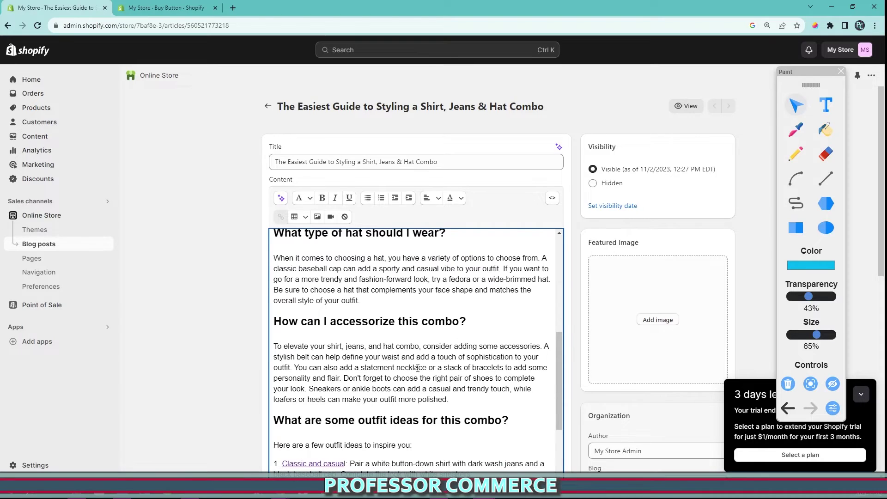
scroll(394, 284, "up", 5)
Preview the blog post on the live storefront and scroll through it.
left_click(682, 107)
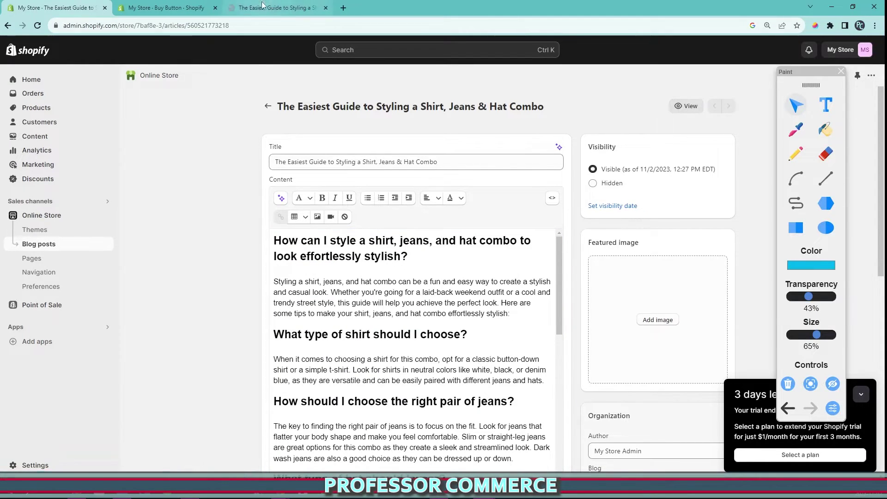
scroll(517, 199, "down", 3)
scroll(517, 199, "down", 9)
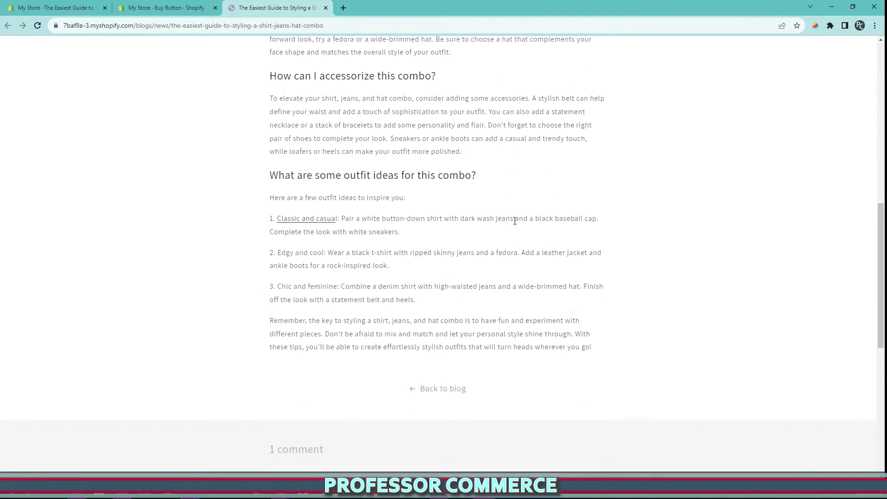
scroll(522, 246, "up", 3)
scroll(522, 245, "up", 3)
scroll(522, 246, "down", 3)
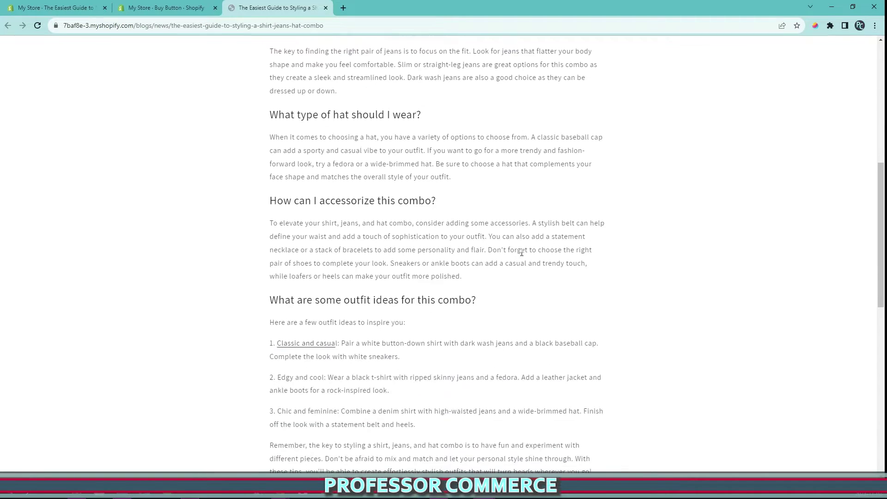
scroll(513, 246, "up", 4)
scroll(433, 276, "down", 7)
scroll(476, 262, "up", 4)
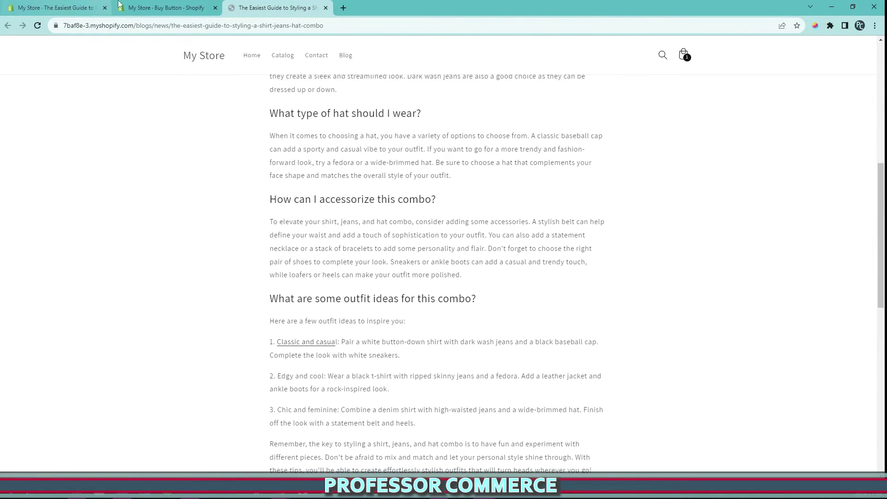
Recopy the Buy Button code and insert it after the last paragraph in HTML view.
left_click(164, 7)
left_click(228, 232)
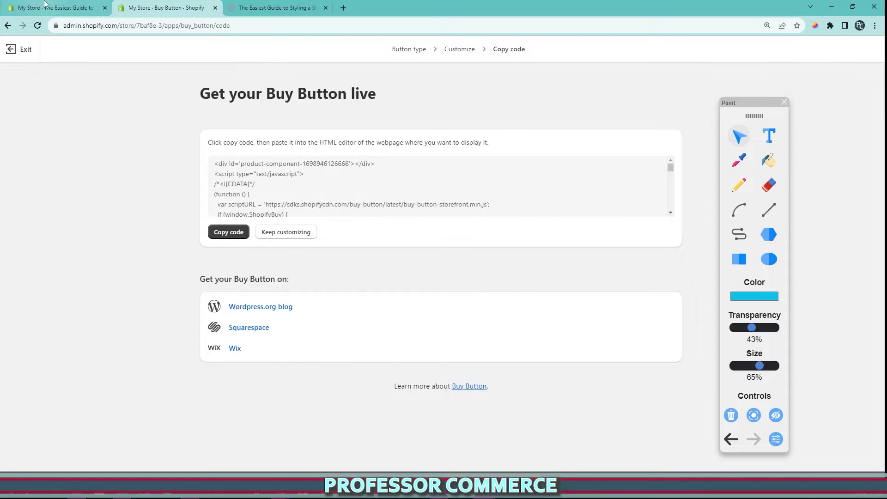
left_click(49, 8)
left_click(552, 198)
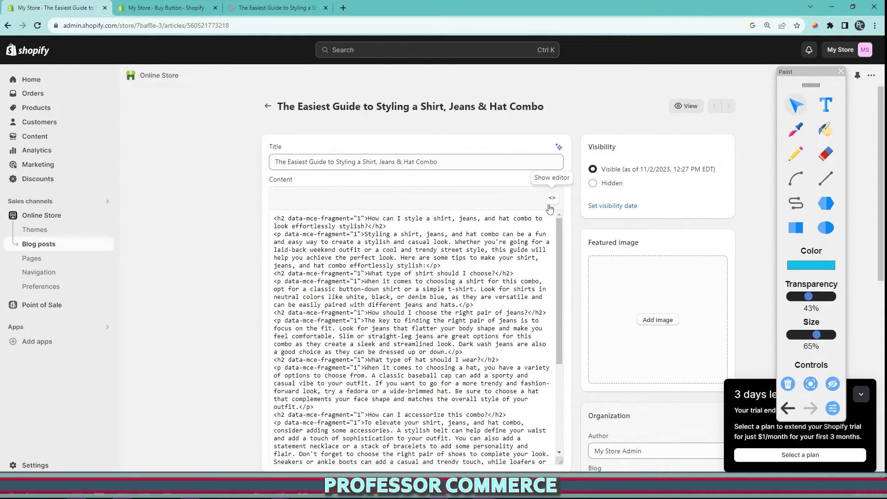
scroll(470, 349, "down", 10)
left_click(433, 318)
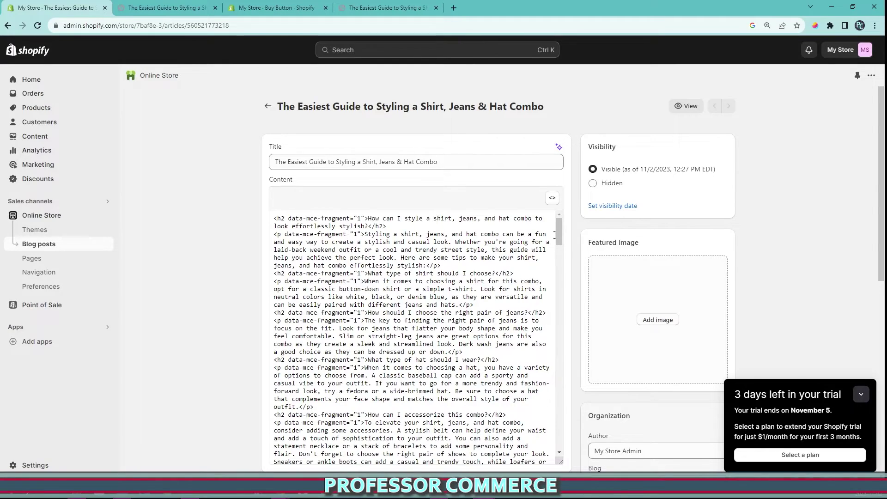
mouse_move(559, 234)
left_mouse_down()
mouse_move(559, 297)
mouse_move(549, 231)
left_mouse_up()
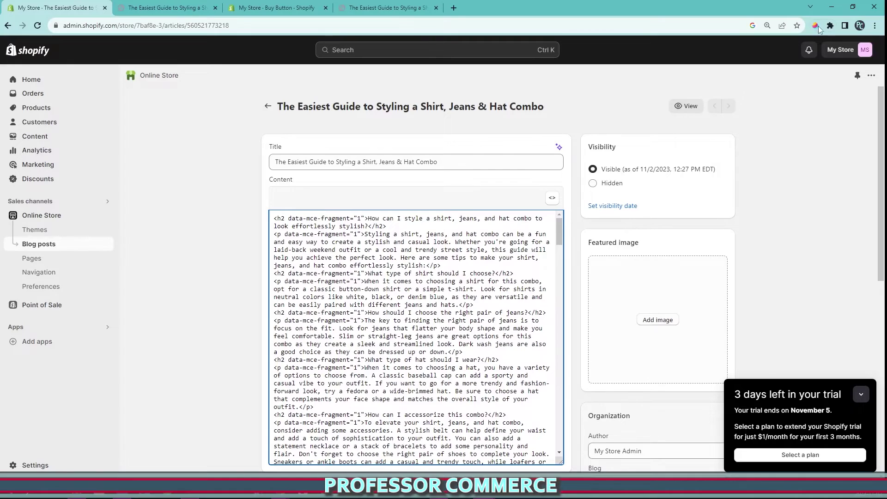
Check the post's HTML against the Buy Button code, then open the live storefront post.
left_click(816, 26)
mouse_move(267, 218)
left_mouse_down()
mouse_move(483, 218)
mouse_move(522, 414)
mouse_move(274, 355)
mouse_move(284, 220)
left_mouse_up()
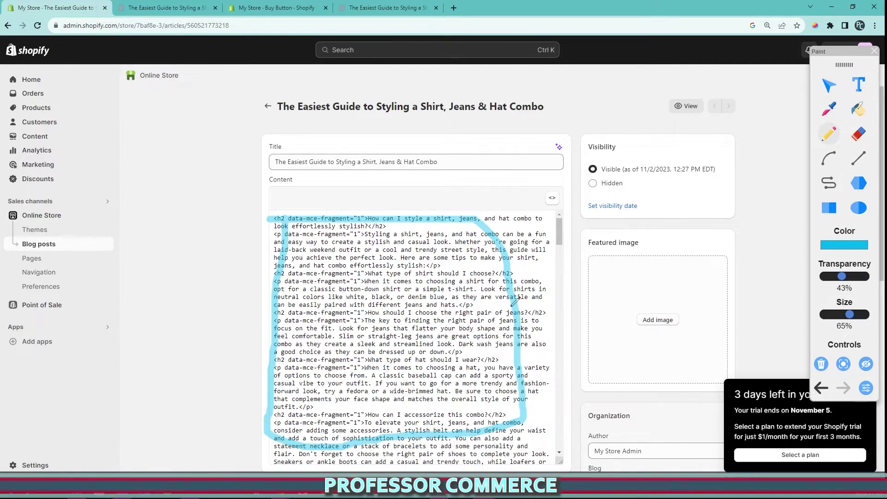
left_click(829, 85)
scroll(495, 330, "down", 10)
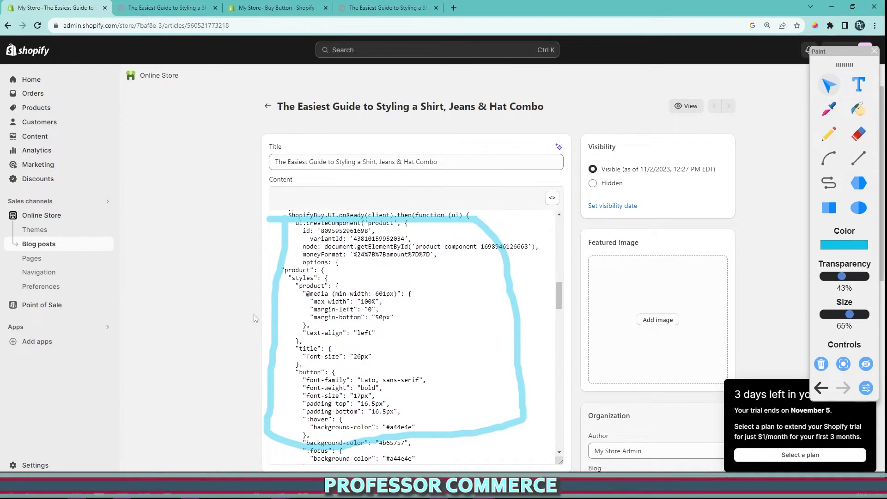
key("ctrl+3")
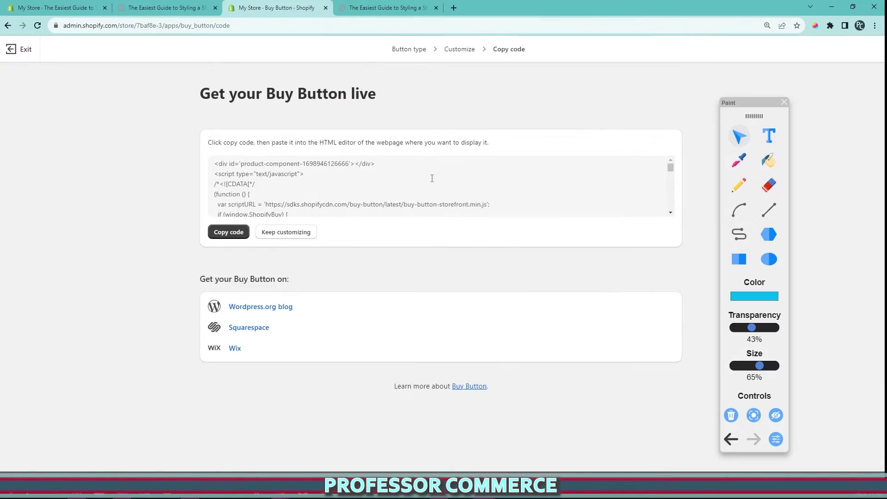
scroll(430, 180, "down", 10)
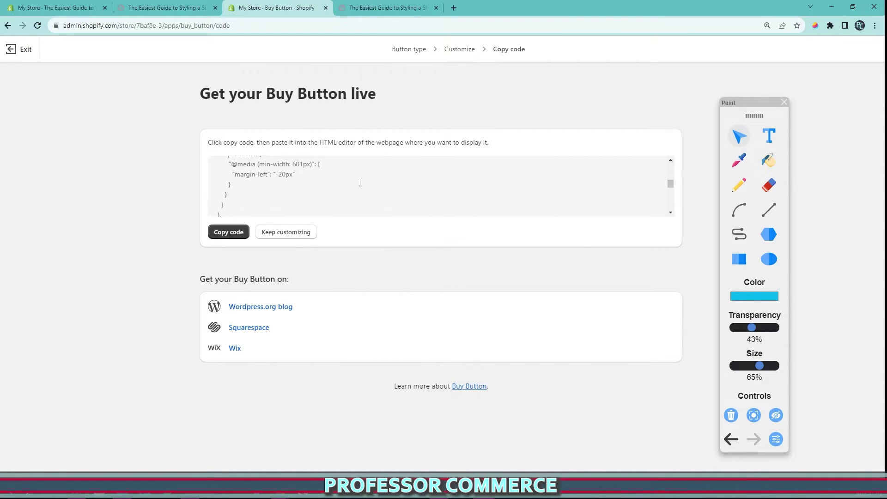
key("ctrl+1")
scroll(555, 296, "down", 5)
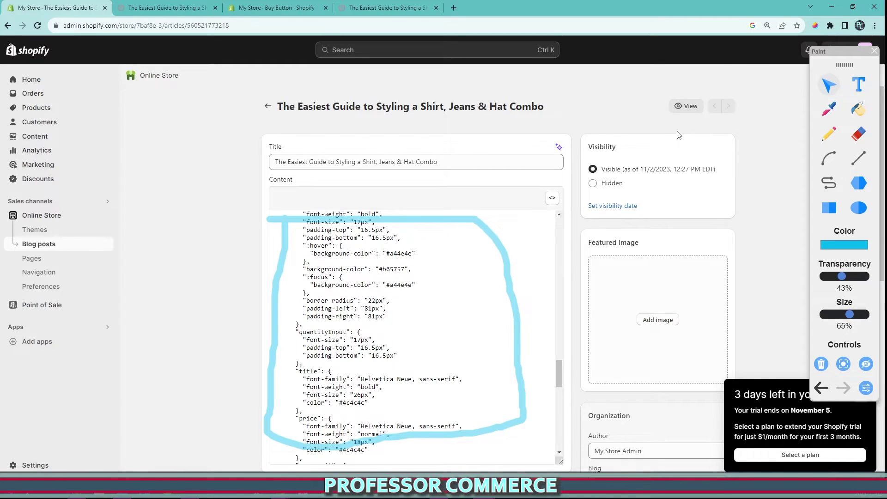
left_click(678, 106)
left_click(148, 9)
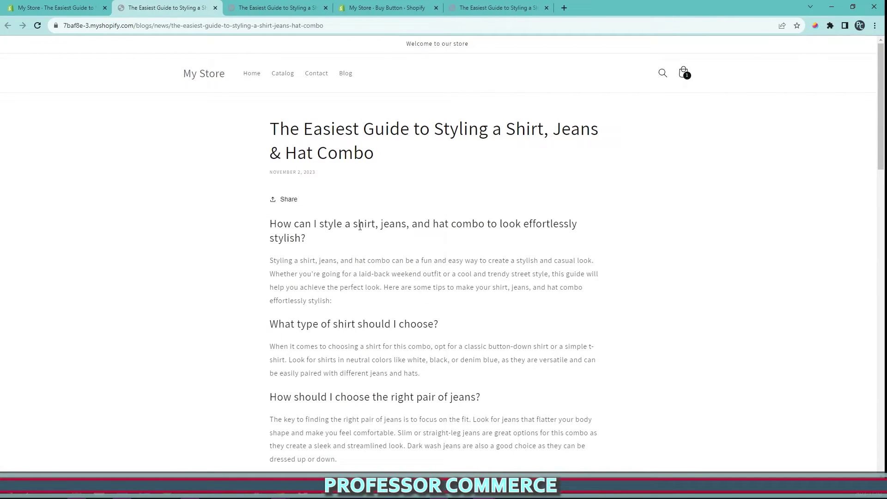
scroll(383, 213, "down", 15)
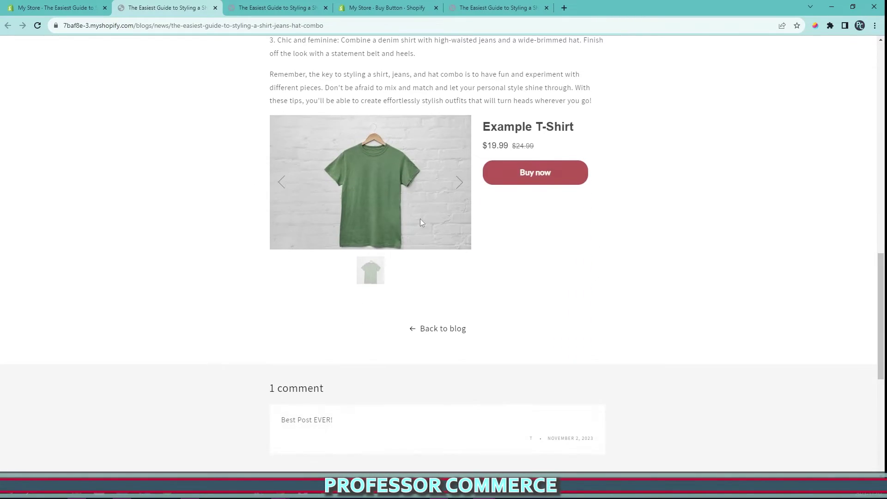
left_click(815, 25)
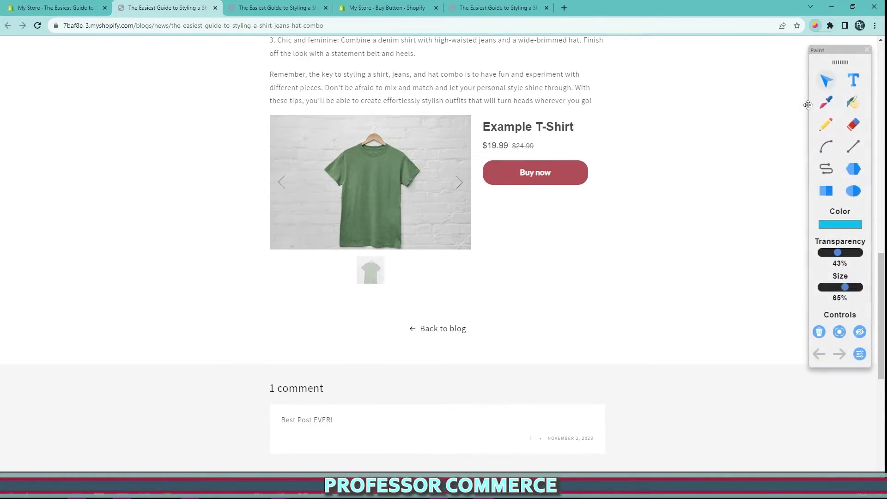
left_click(827, 123)
left_click_drag(216, 90, 386, 106)
mouse_move(479, 102)
left_mouse_down()
mouse_move(596, 303)
mouse_move(240, 119)
mouse_move(254, 94)
left_mouse_up()
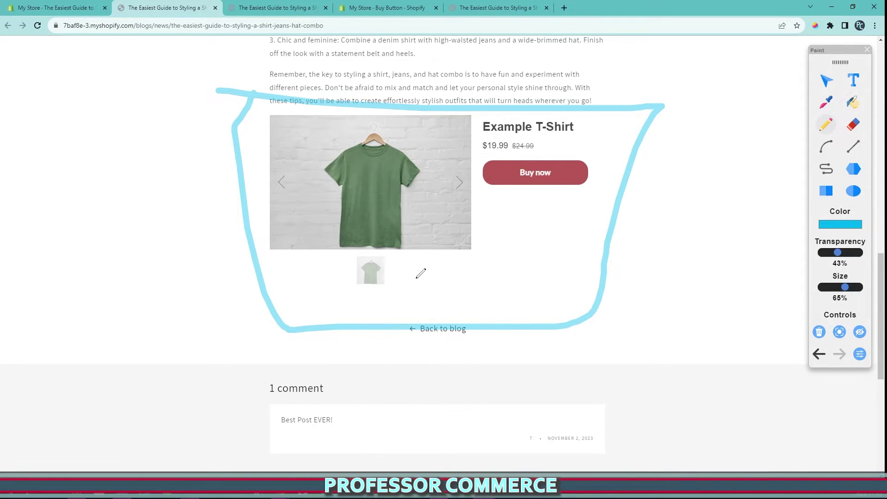
scroll(513, 283, "up", 5)
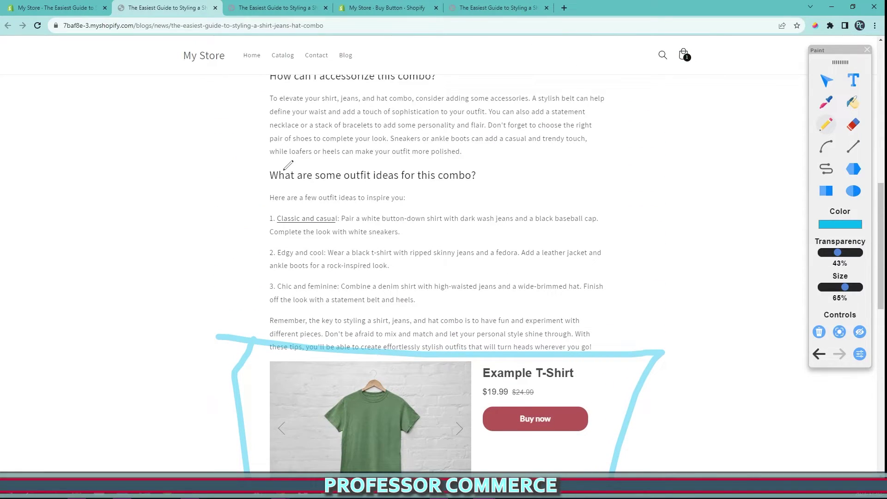
mouse_move(284, 169)
left_mouse_down()
mouse_move(442, 165)
mouse_move(395, 254)
mouse_move(281, 153)
left_mouse_up()
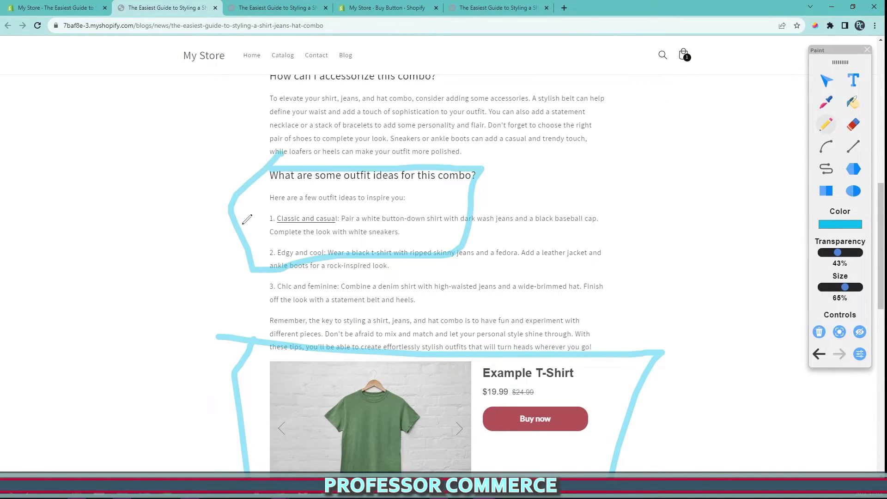
mouse_move(347, 199)
left_mouse_down()
mouse_move(370, 228)
mouse_move(376, 192)
mouse_move(340, 203)
mouse_move(344, 250)
left_mouse_up()
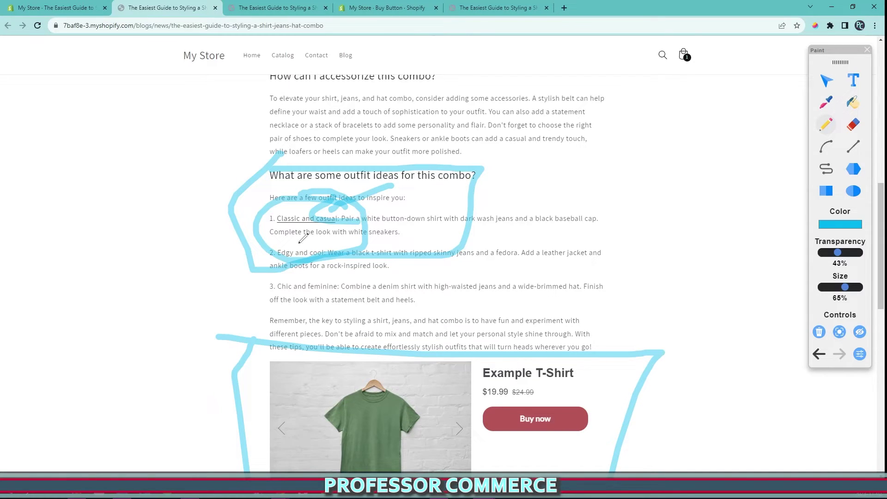
scroll(398, 256, "down", 3)
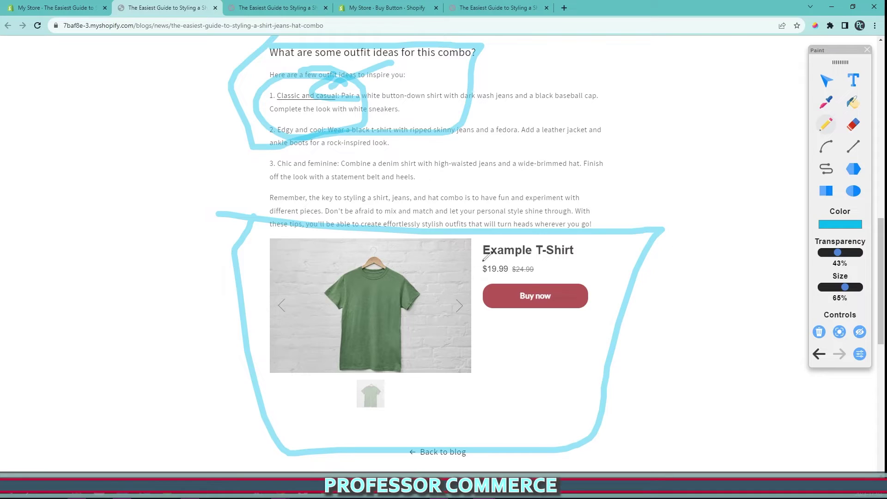
mouse_move(311, 253)
left_mouse_down()
mouse_move(234, 329)
mouse_move(411, 299)
left_mouse_up()
mouse_move(557, 259)
left_mouse_down()
mouse_move(462, 279)
mouse_move(489, 285)
left_mouse_up()
mouse_move(590, 266)
left_mouse_down()
mouse_move(527, 269)
mouse_move(599, 273)
mouse_move(601, 337)
mouse_move(554, 313)
left_mouse_up()
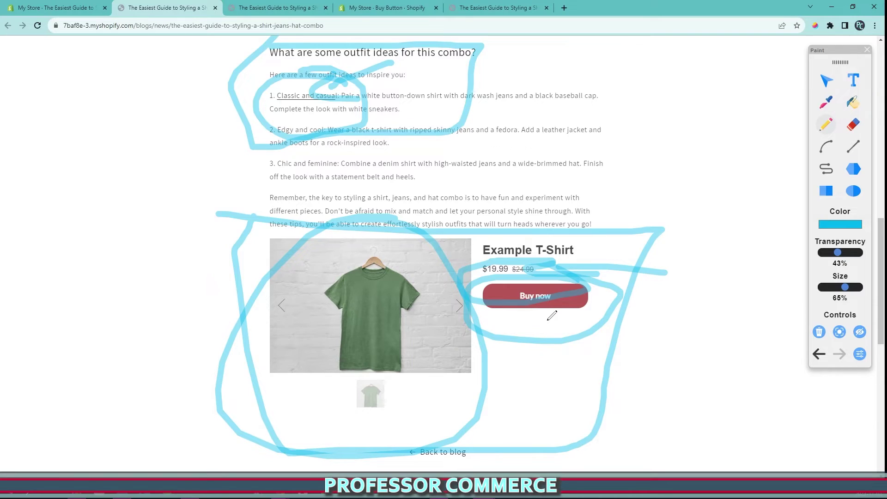
scroll(552, 315, "down", 5)
scroll(646, 333, "up", 3)
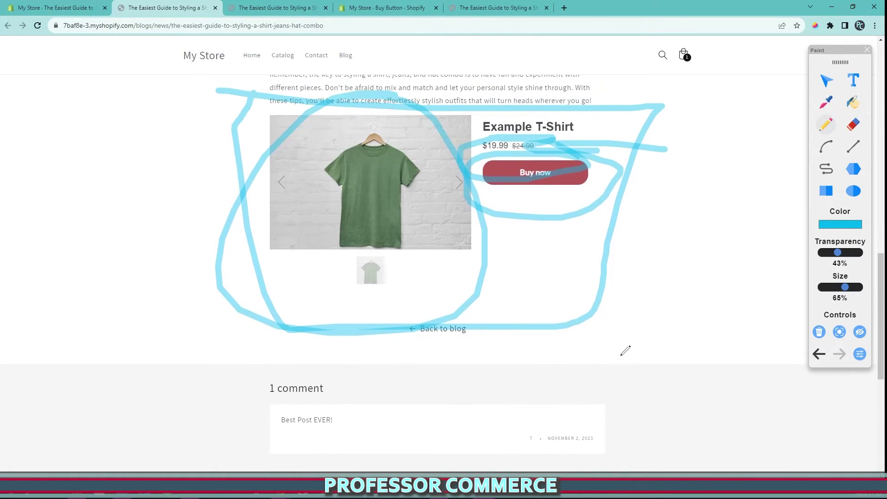
scroll(628, 356, "up", 3)
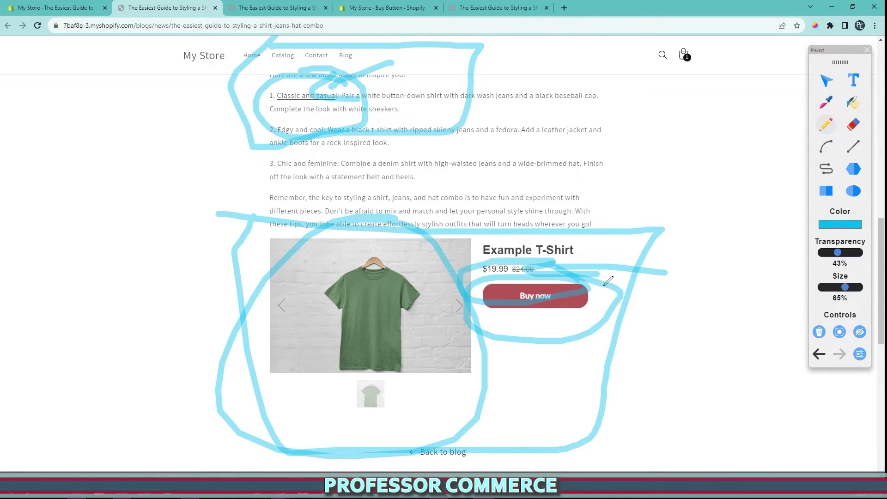
left_click_drag(604, 282, 505, 245)
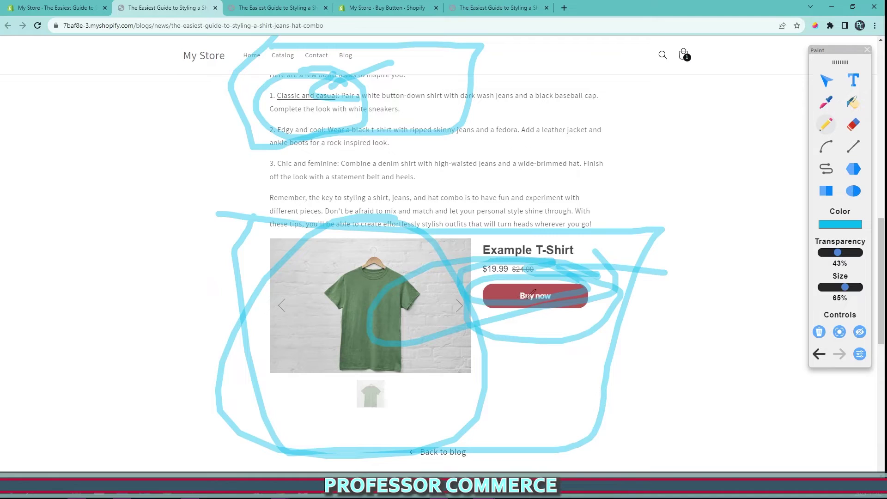
scroll(440, 342, "up", 10)
scroll(448, 346, "down", 10)
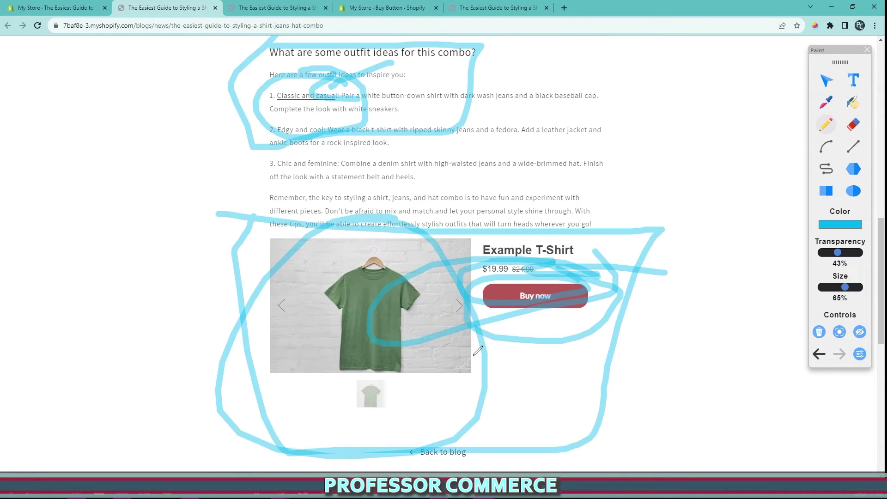
key("Escape")
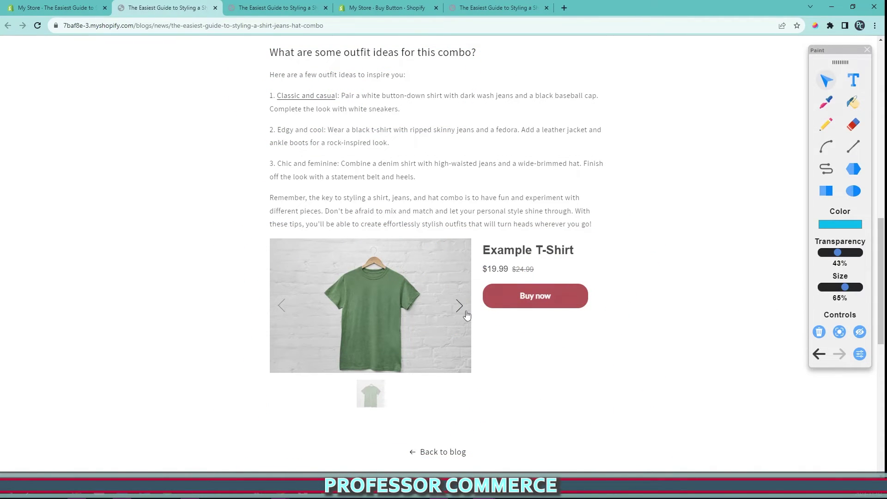
scroll(443, 325, "down", 3)
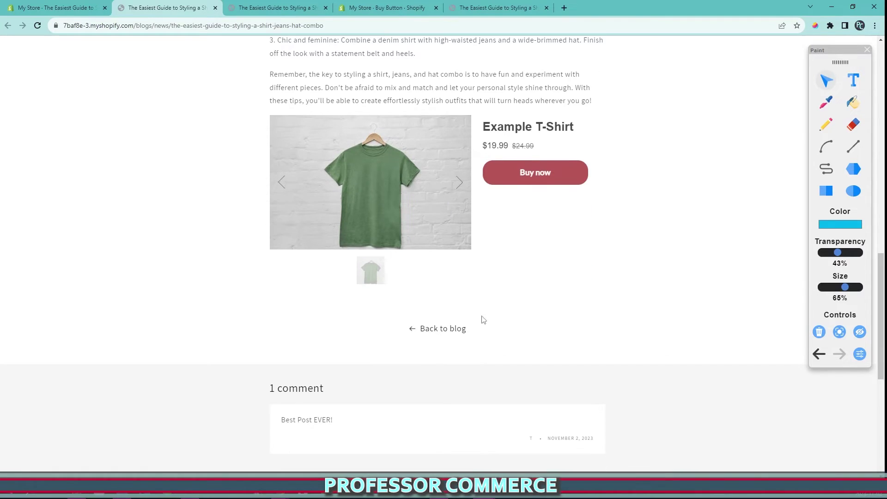
scroll(528, 320, "up", 3)
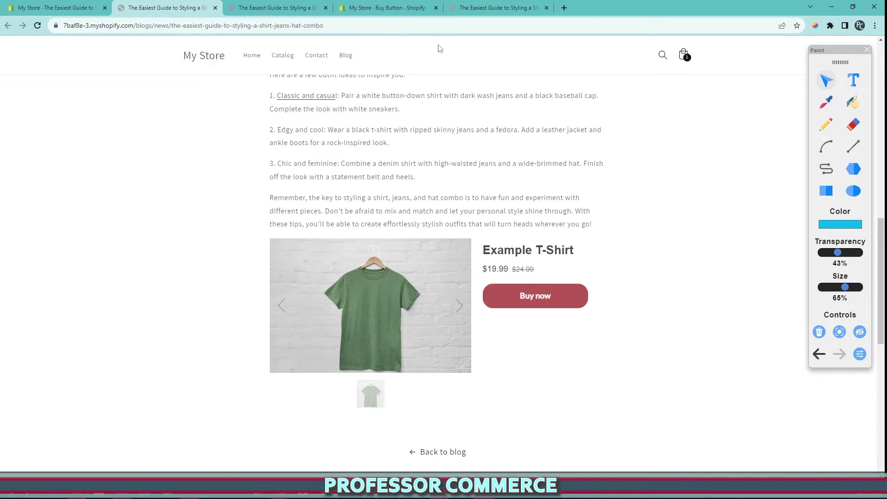
left_click(388, 7)
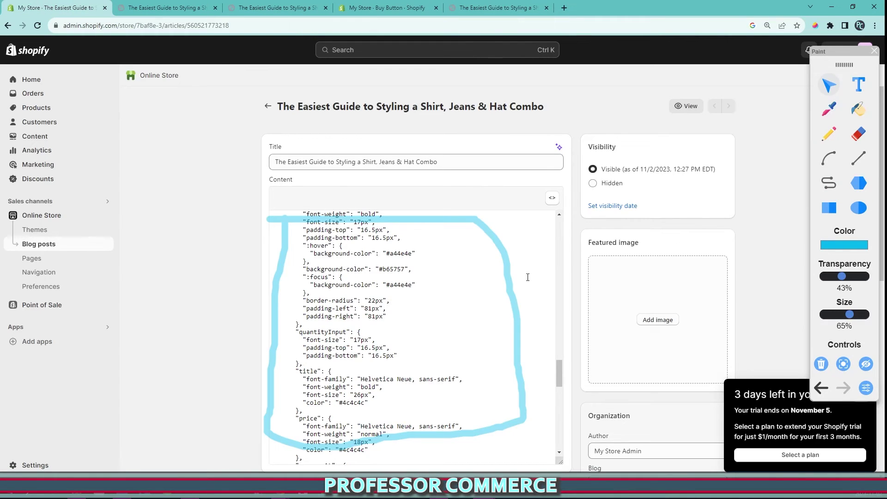
scroll(528, 277, "down", 6)
left_click(162, 8)
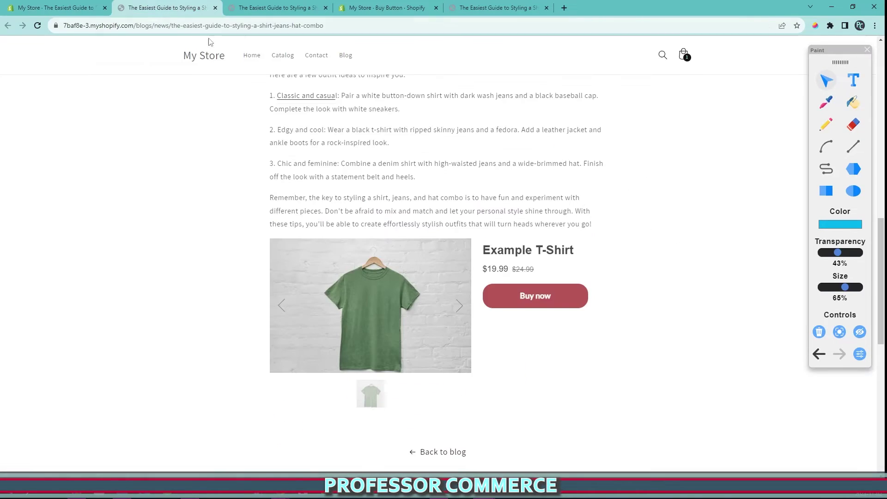
scroll(430, 262, "up", 8)
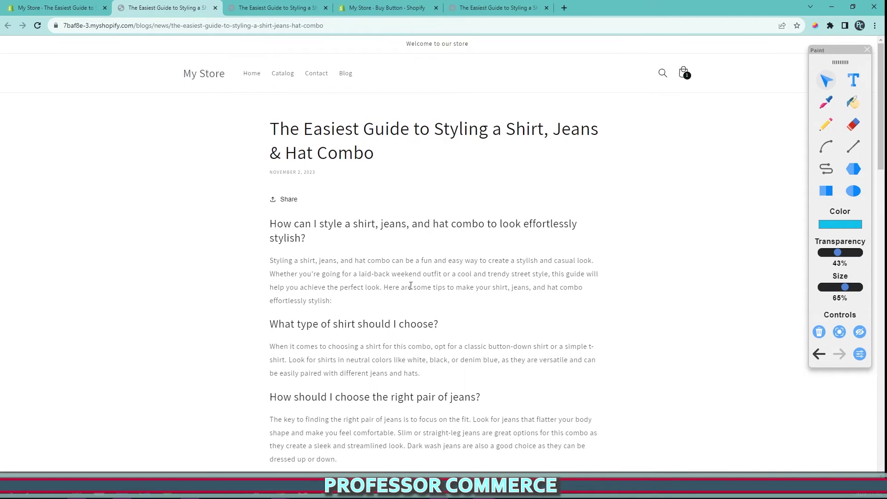
scroll(411, 285, "down", 13)
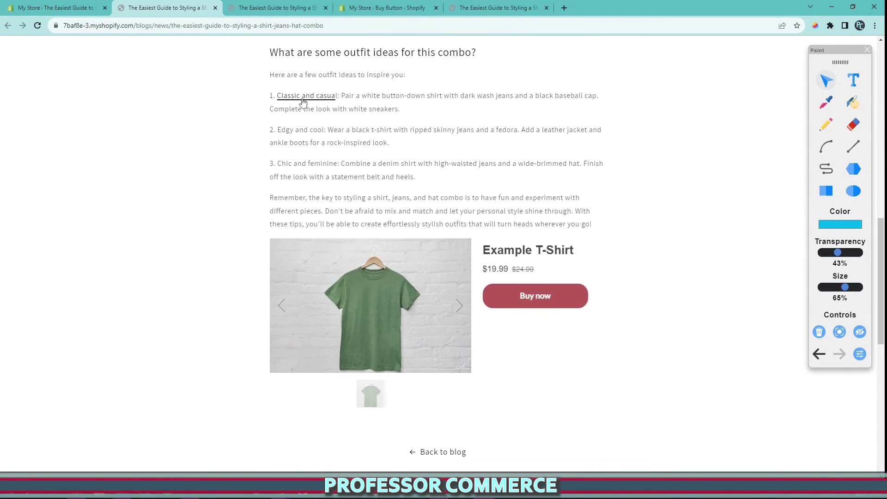
left_click(819, 126)
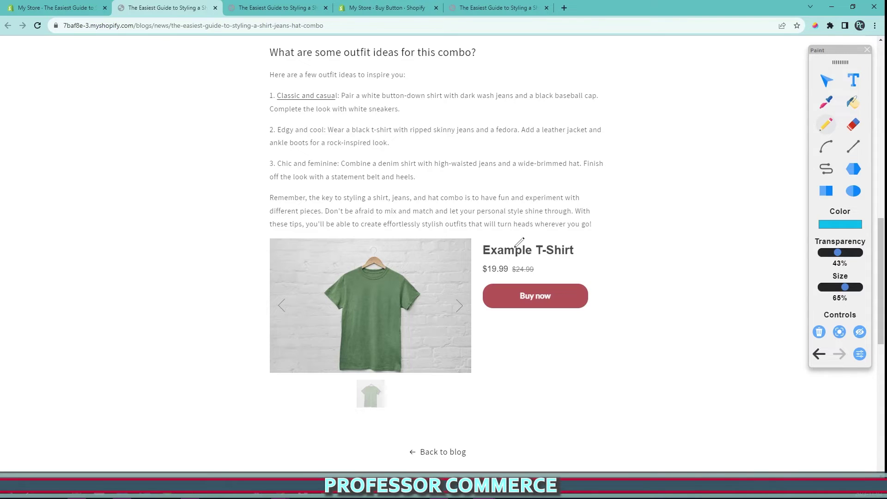
mouse_move(519, 242)
left_mouse_down()
mouse_move(713, 367)
mouse_move(555, 241)
left_mouse_up()
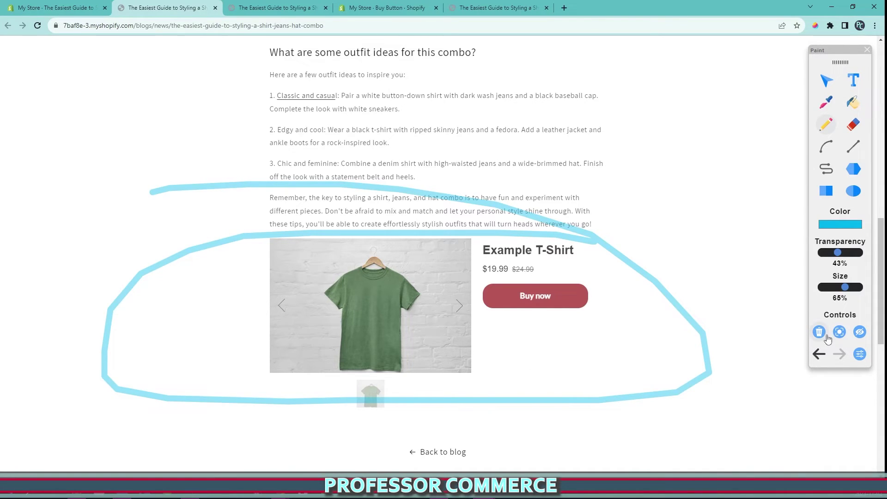
left_click(819, 333)
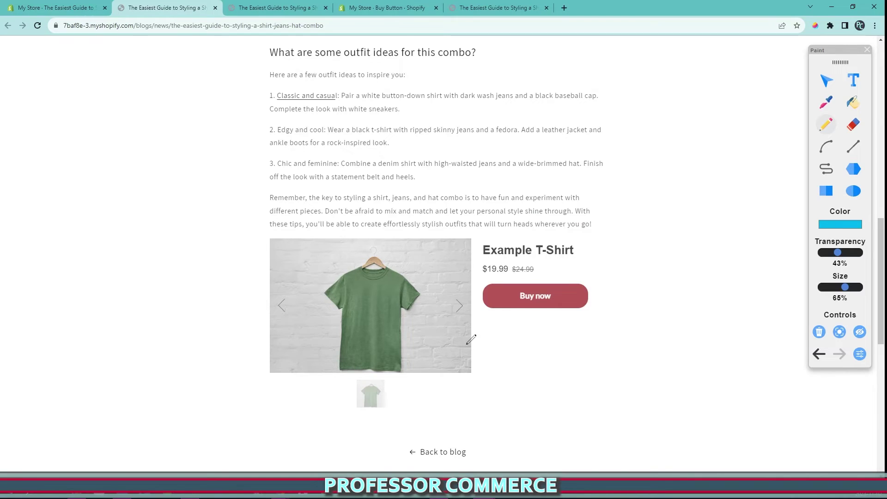
mouse_move(612, 227)
left_mouse_down()
mouse_move(454, 198)
mouse_move(228, 230)
mouse_move(305, 198)
left_mouse_up()
left_click(819, 332)
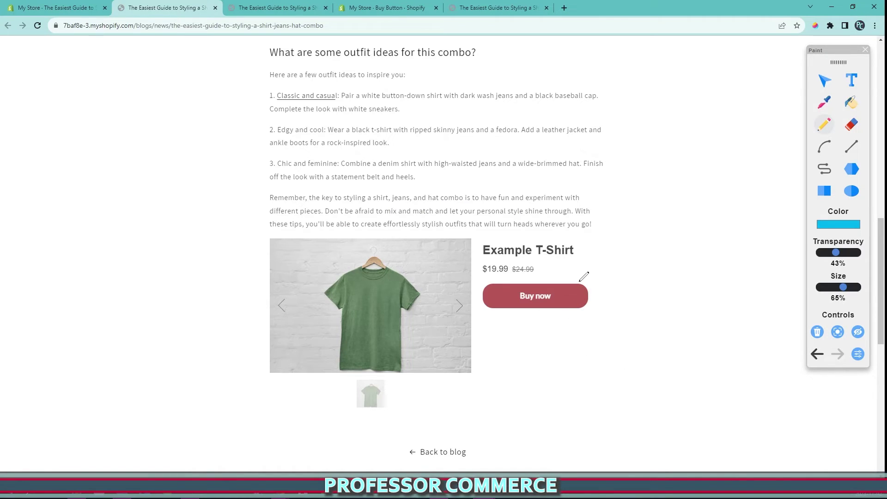
scroll(582, 314, "up", 3)
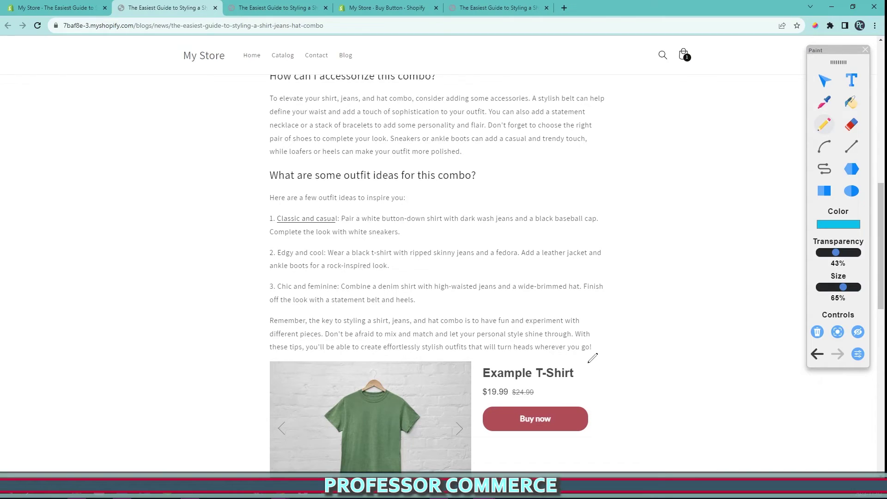
scroll(593, 358, "down", 3)
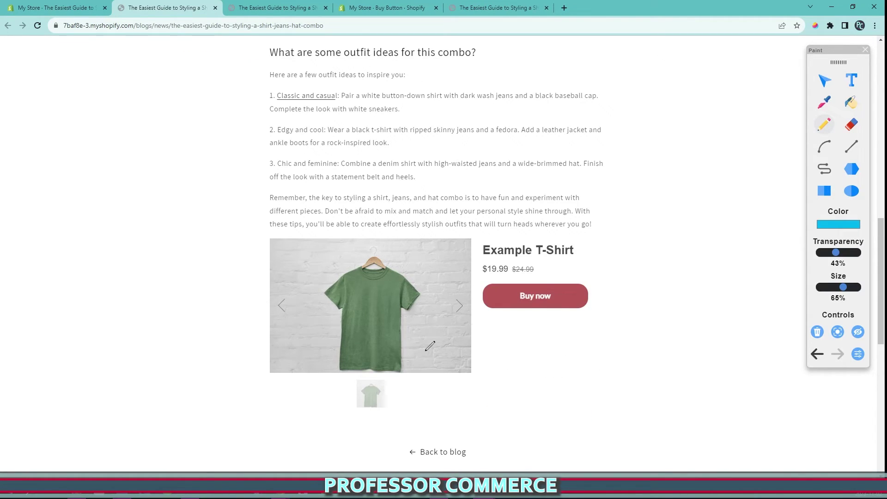
scroll(431, 349, "up", 3)
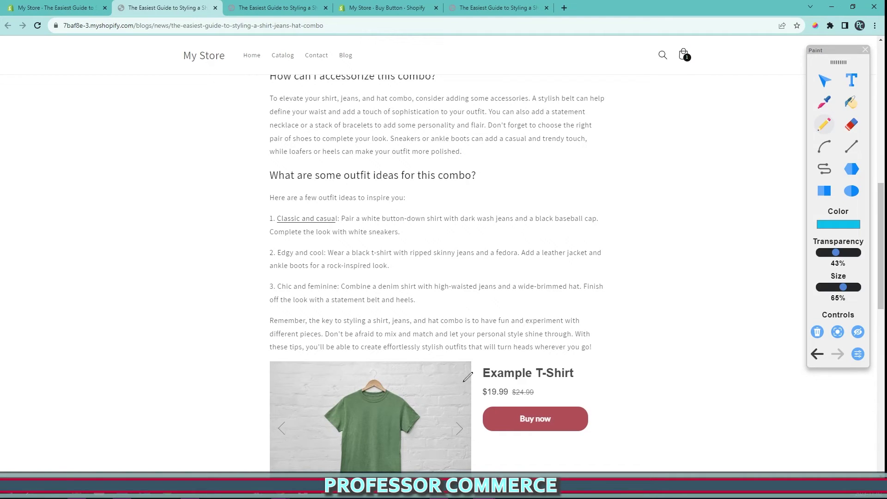
scroll(453, 360, "up", 6)
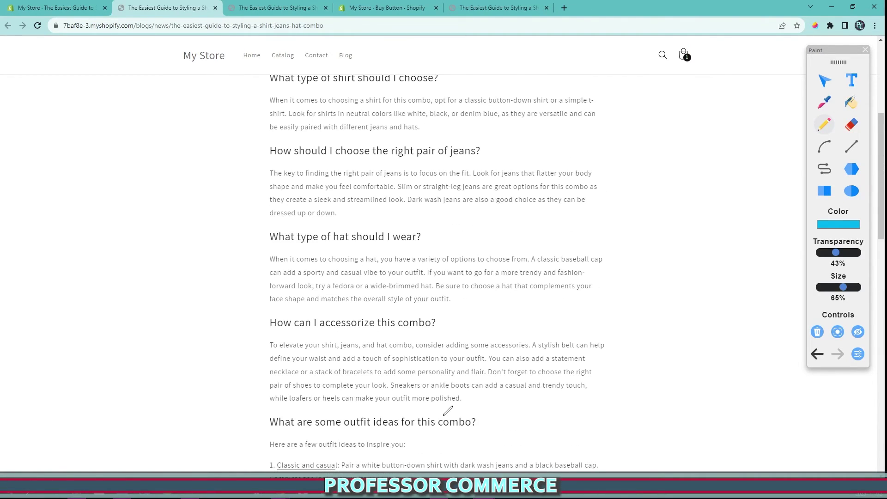
left_click_drag(391, 180, 430, 348)
scroll(491, 297, "up", 3)
scroll(493, 341, "down", 10)
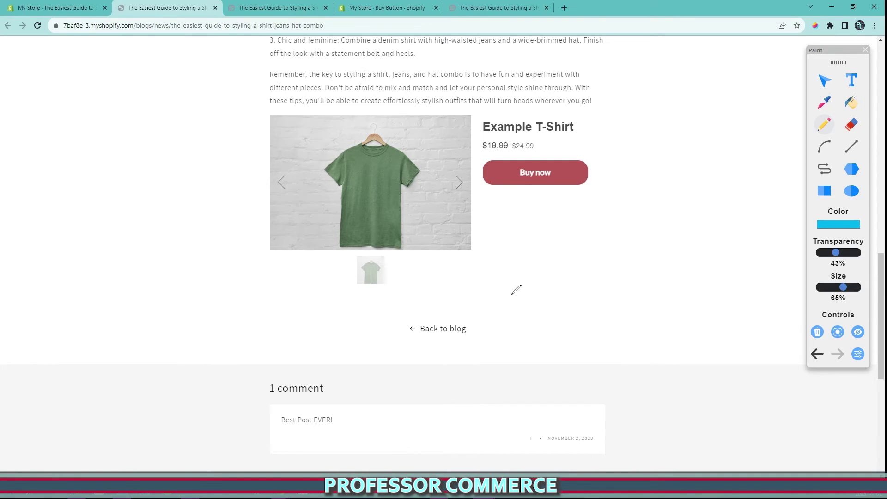
scroll(516, 290, "up", 13)
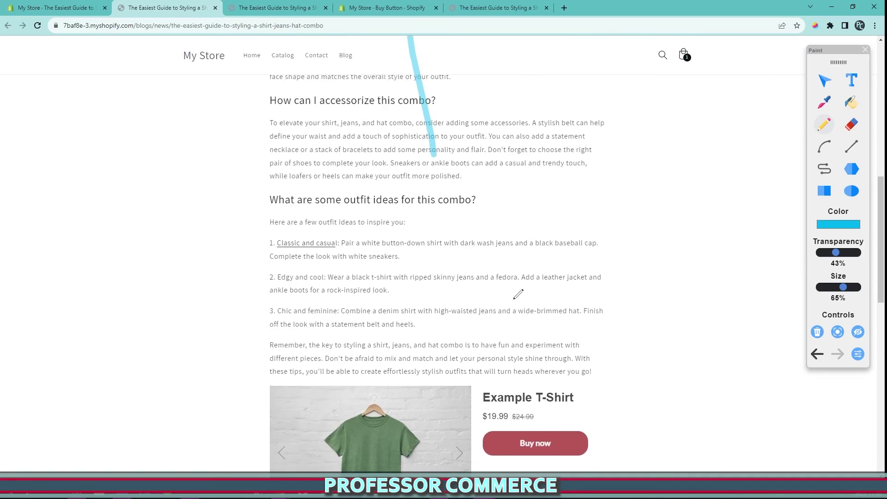
scroll(505, 320, "up", 3)
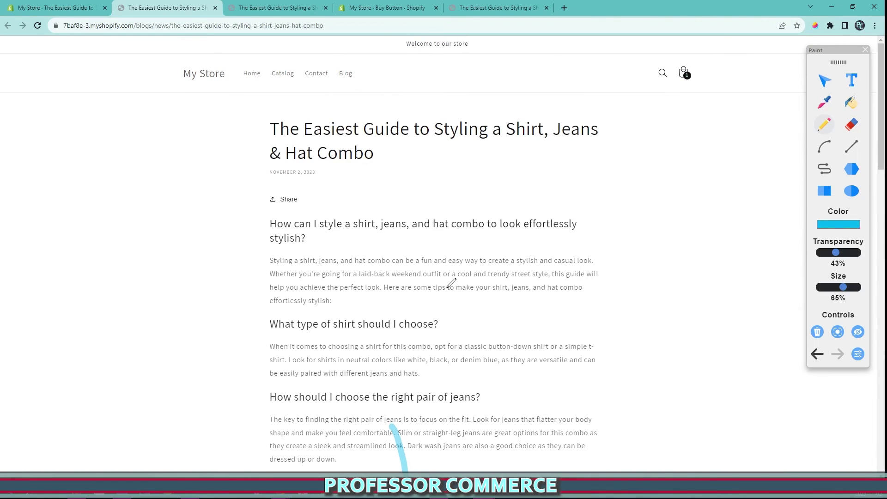